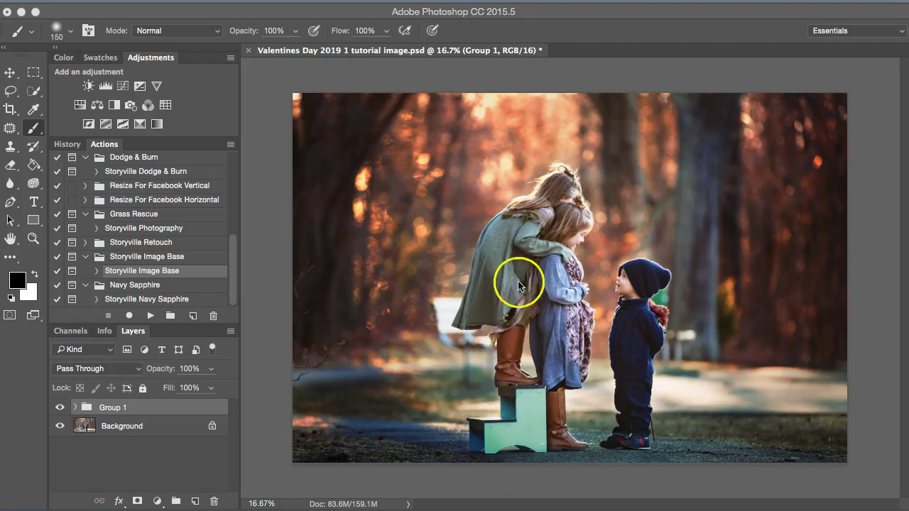
Toggle Group 1's warm toning off and on to compare it with the untoned photo.
left_click(60, 408)
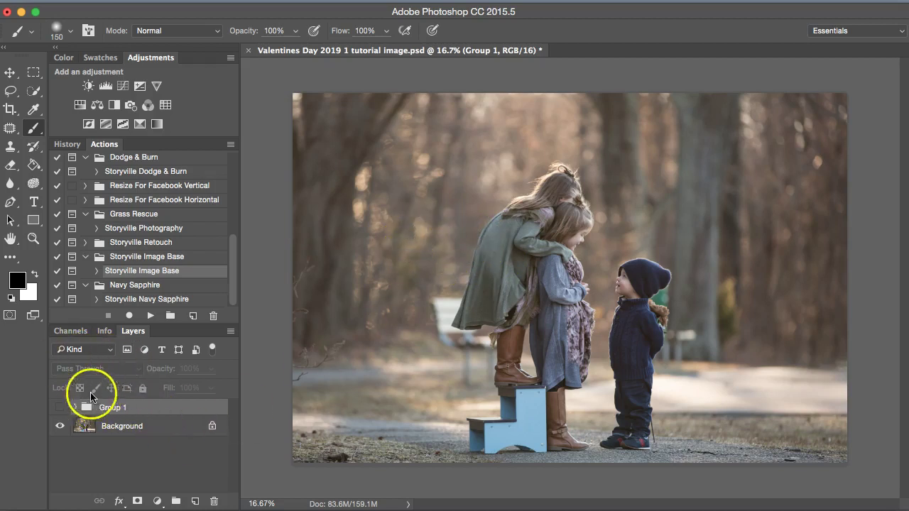
left_click(60, 407)
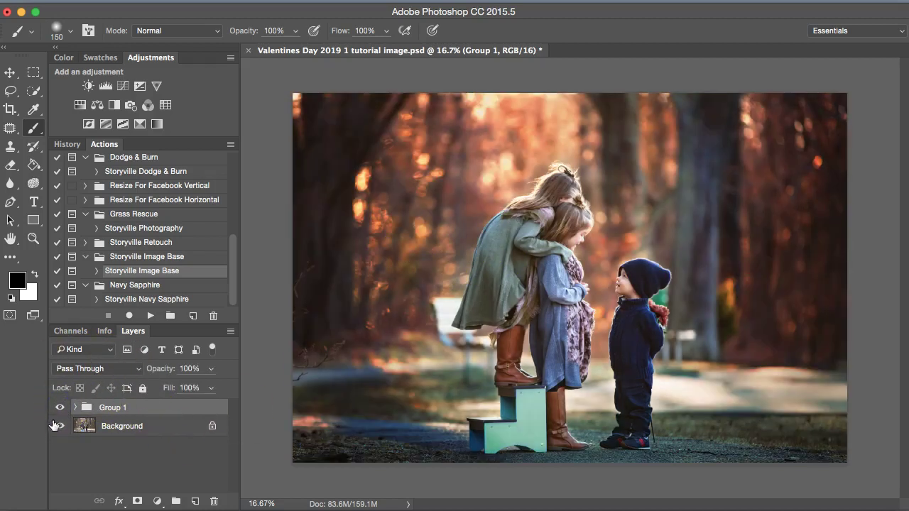
left_click(60, 408)
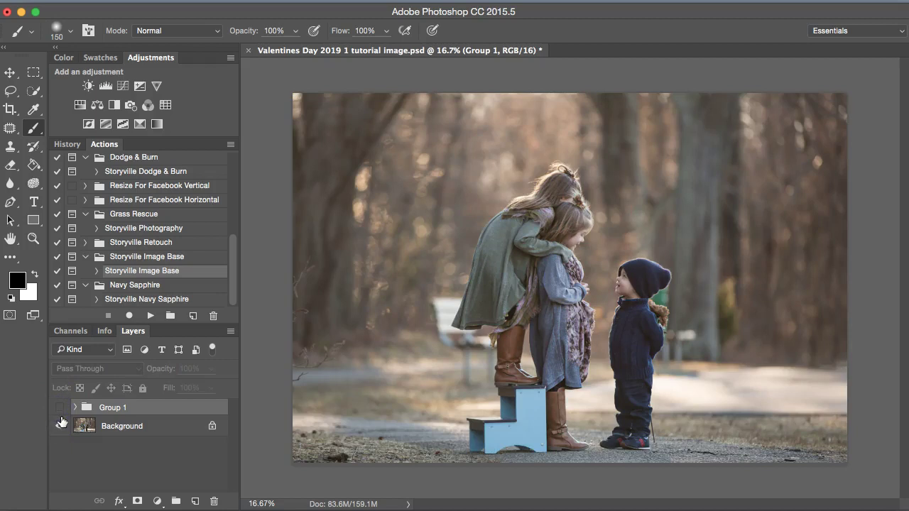
left_click(63, 409)
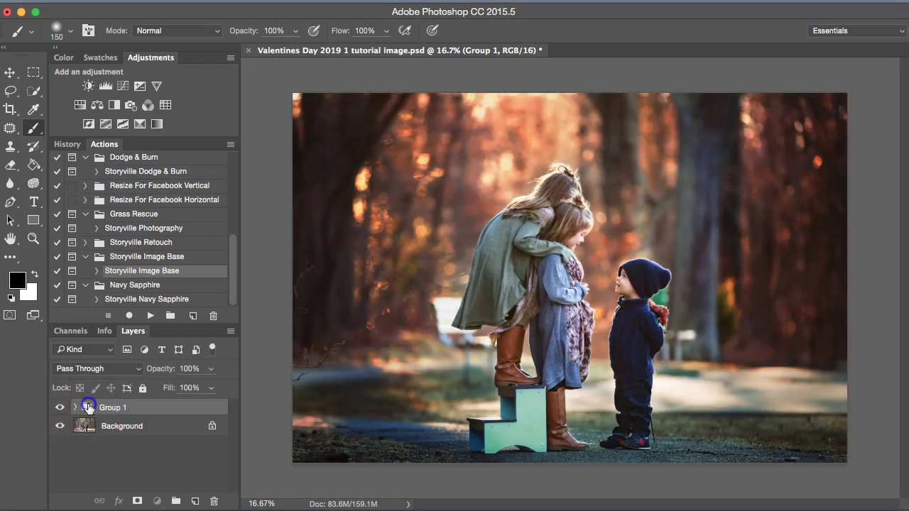
Delete Group 1 and run the Storyville Image Base action past its notice.
left_click_drag(102, 410, 213, 501)
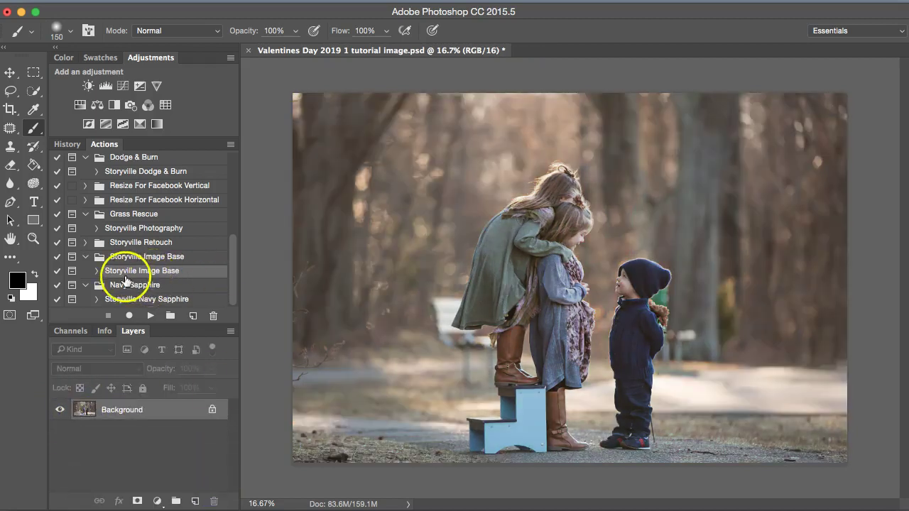
left_click(147, 315)
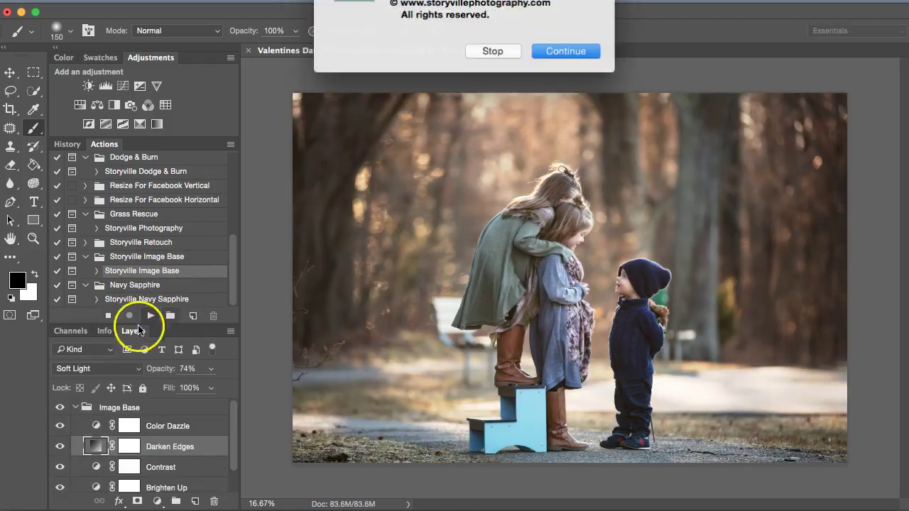
left_click(577, 45)
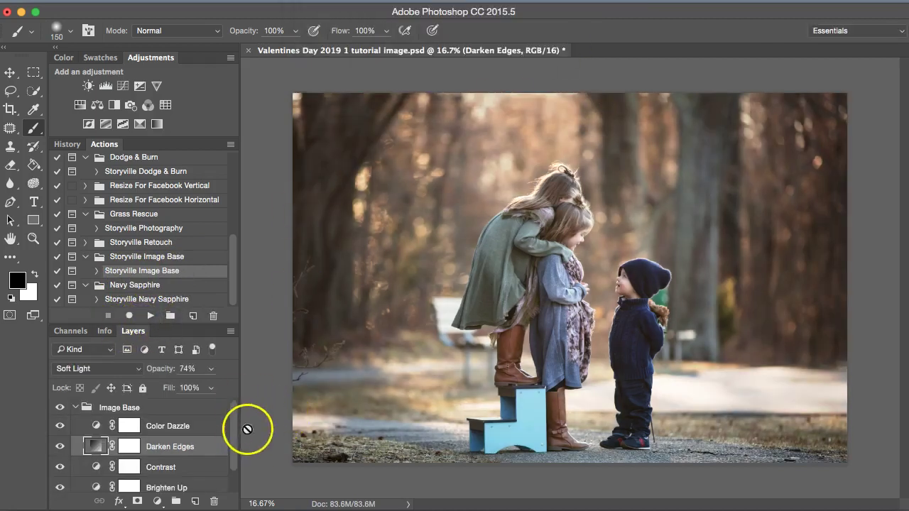
left_click_drag(237, 443, 237, 454)
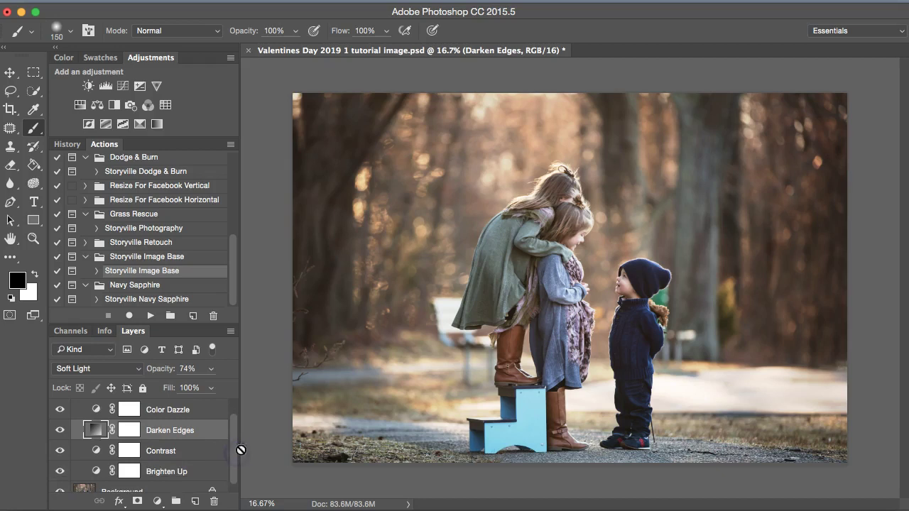
Recenter the Darken Edges vignette gradient on the hugging girls and commit it.
double_click(95, 429)
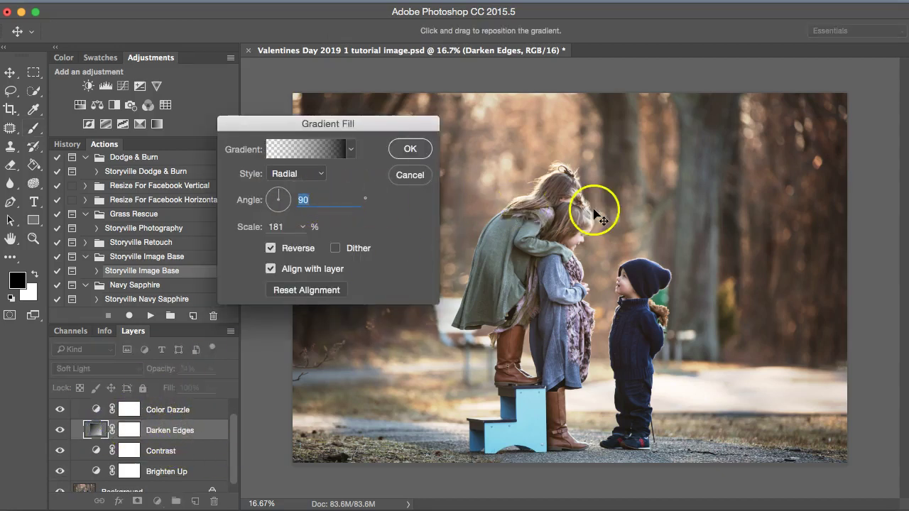
left_click_drag(540, 213, 532, 233)
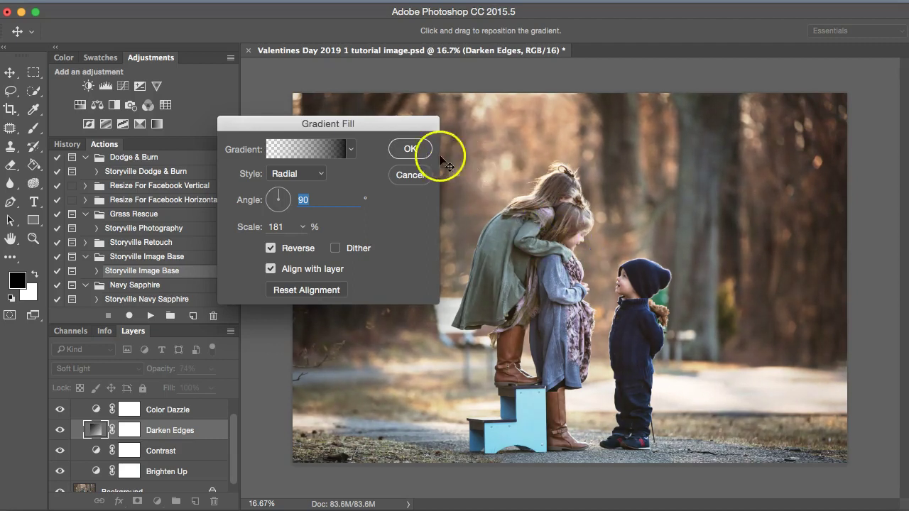
left_click(409, 149)
key("b")
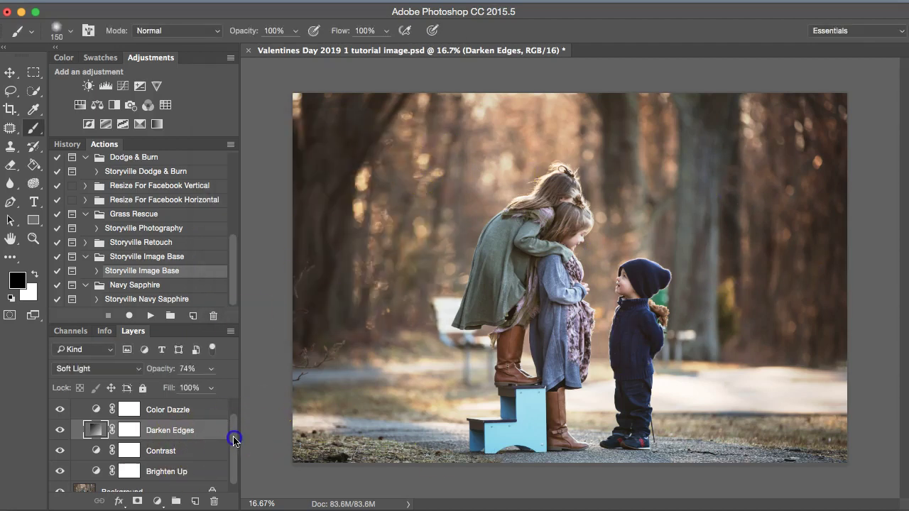
Select the Image Base group and toggle Brighten Up off and on to judge its effect.
left_click_drag(234, 441, 235, 410)
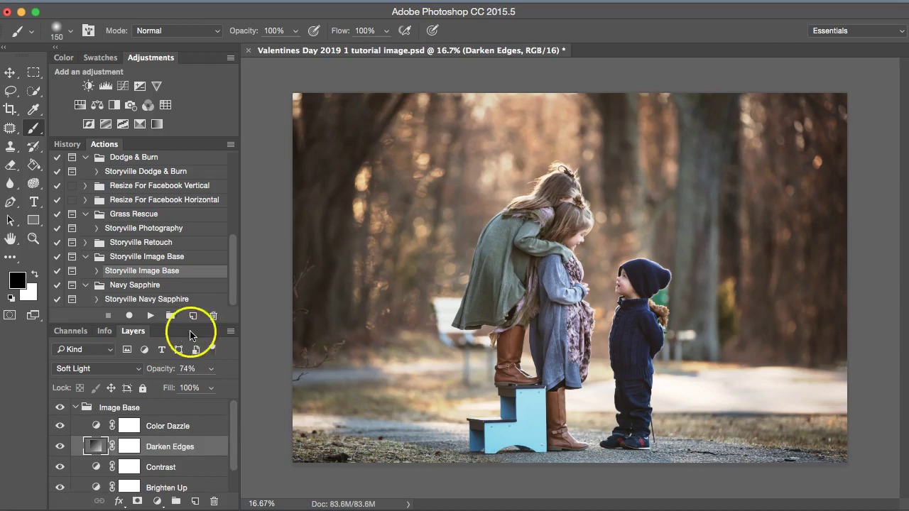
left_click(80, 412)
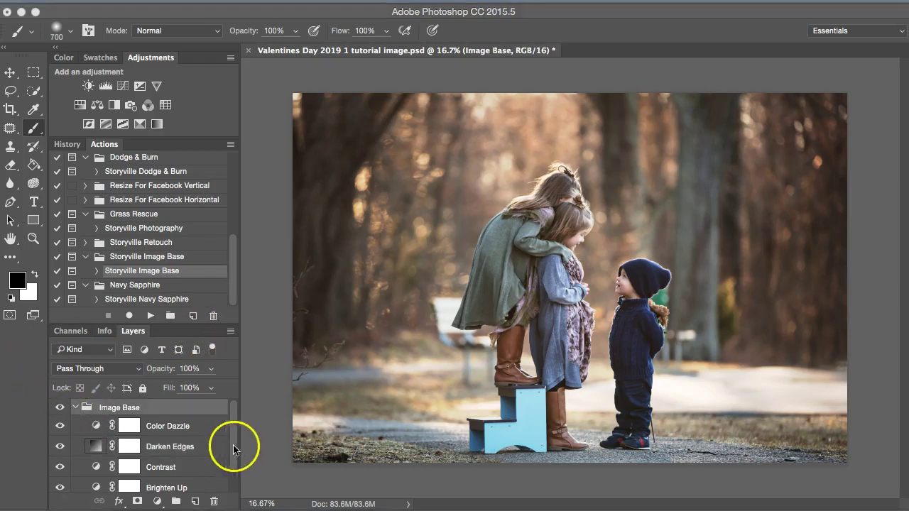
left_click_drag(237, 456, 240, 468)
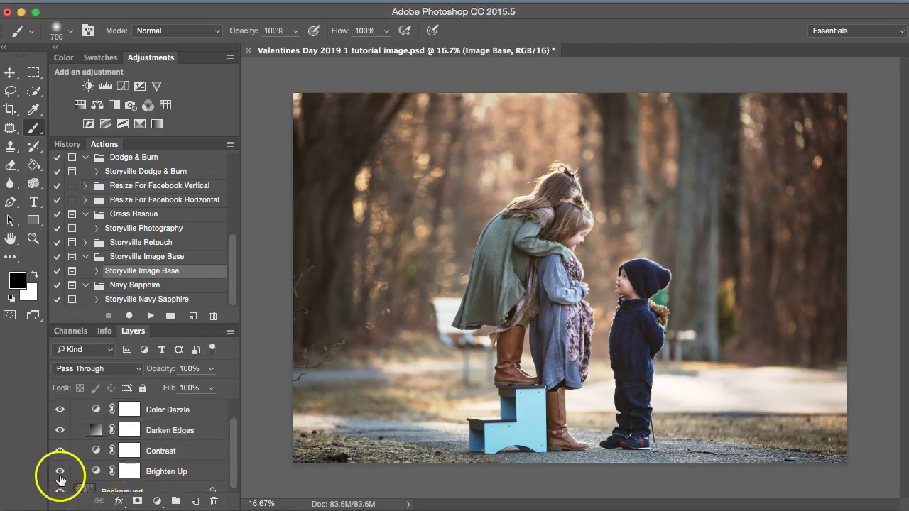
left_click(61, 472)
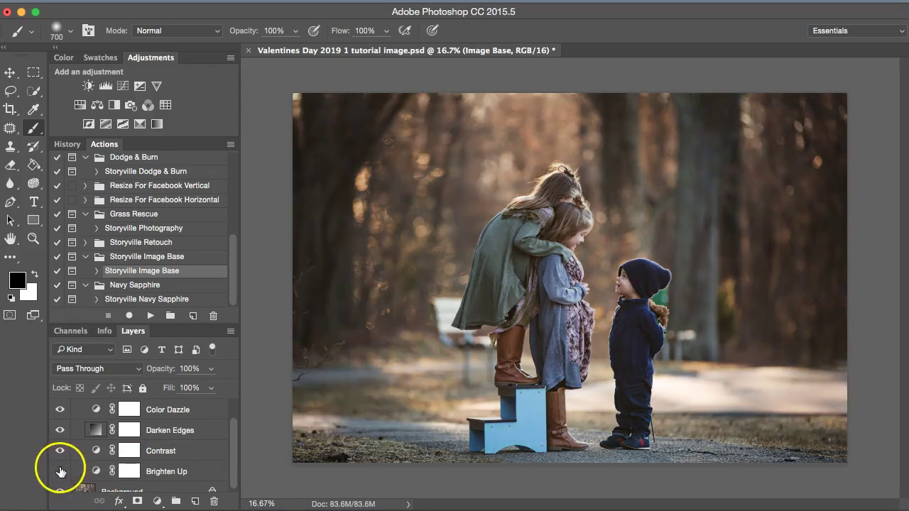
left_click(60, 471)
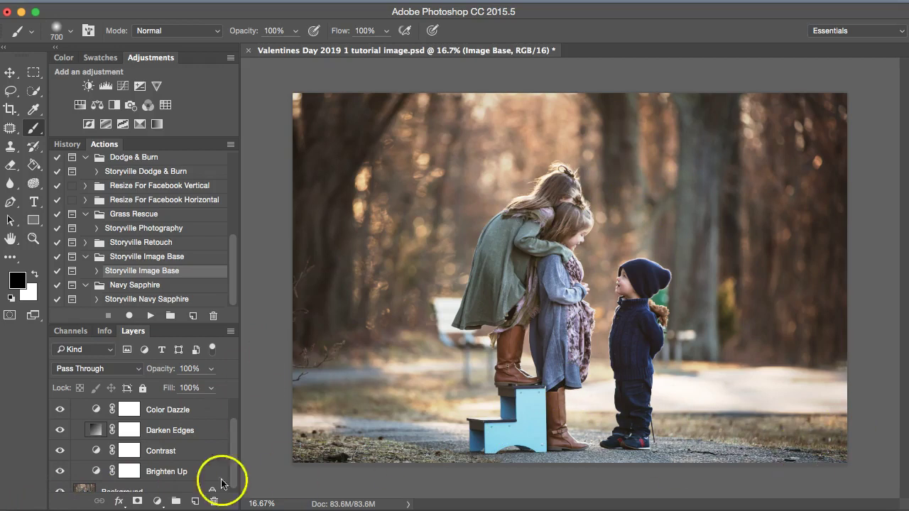
Paint the Brighten Up mask with a large soft brush over the lower path, stool and boy's feet.
left_click(129, 469)
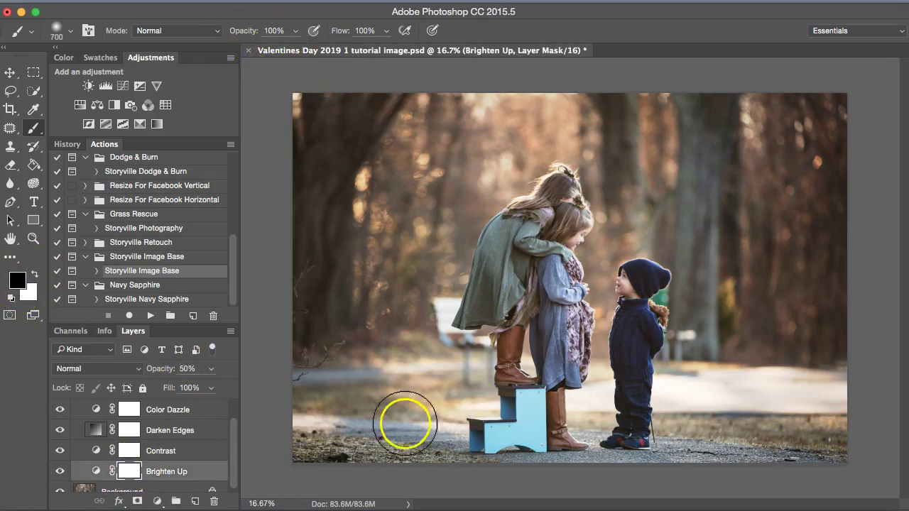
key("bracketright")
left_click_drag(370, 423, 416, 416)
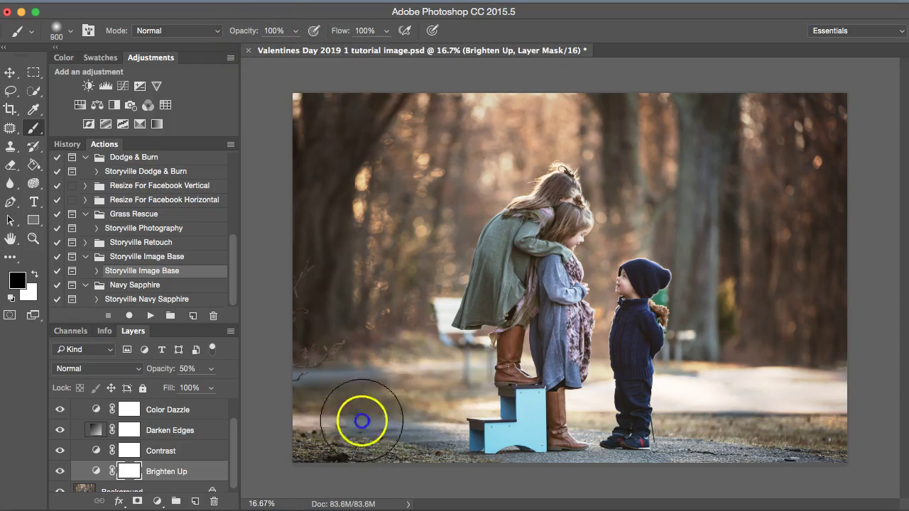
left_click_drag(362, 419, 455, 436)
key("bracketright")
left_click_drag(521, 440, 440, 430)
key("bracketleft")
key("bracketleft")
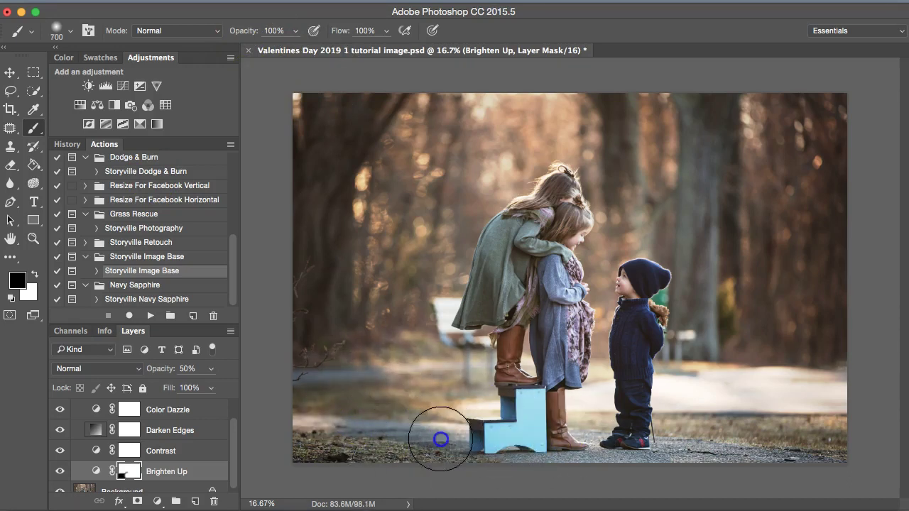
mouse_move(511, 405)
left_mouse_down()
mouse_move(493, 436)
mouse_move(553, 417)
mouse_move(504, 376)
mouse_move(499, 424)
mouse_move(595, 432)
mouse_move(617, 427)
mouse_move(597, 418)
mouse_move(609, 409)
mouse_move(693, 423)
mouse_move(741, 453)
mouse_move(714, 442)
mouse_move(765, 400)
mouse_move(629, 408)
mouse_move(603, 406)
left_mouse_up()
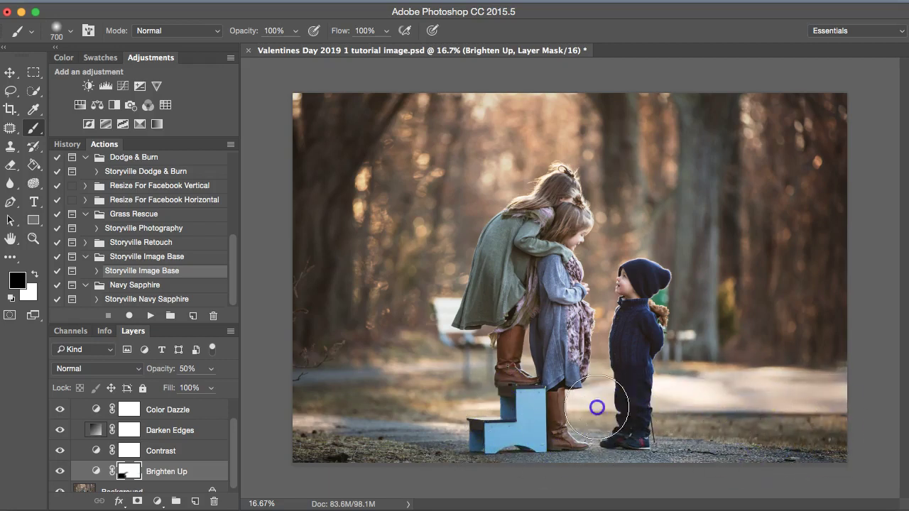
left_click_drag(646, 462, 653, 434)
mouse_move(315, 426)
left_mouse_down()
mouse_move(462, 410)
mouse_move(438, 421)
left_mouse_up()
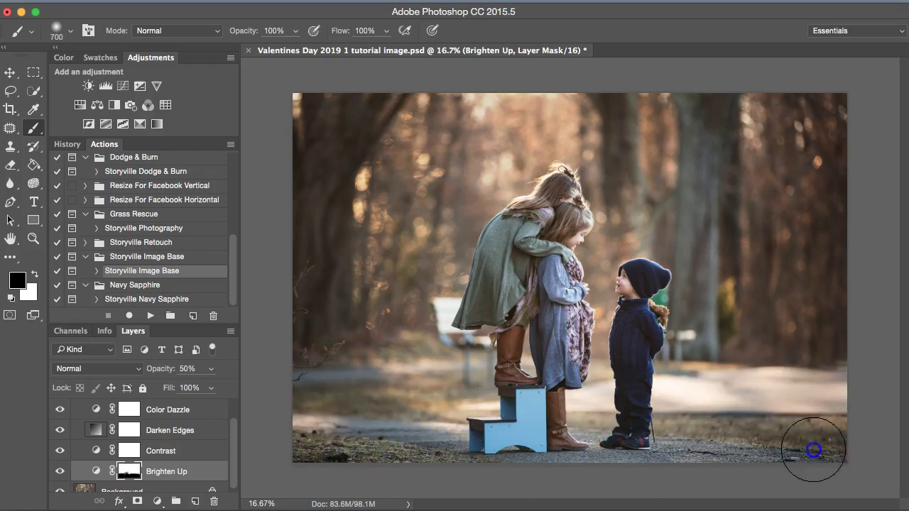
Collapse the Image Base group and toggle its visibility to compare with the original.
left_click_drag(233, 450, 230, 412)
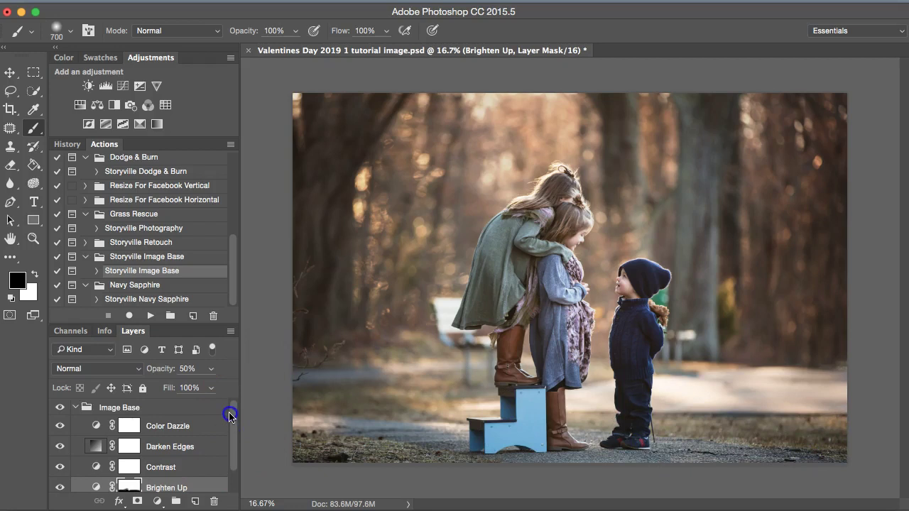
left_click(75, 407)
left_click(59, 408)
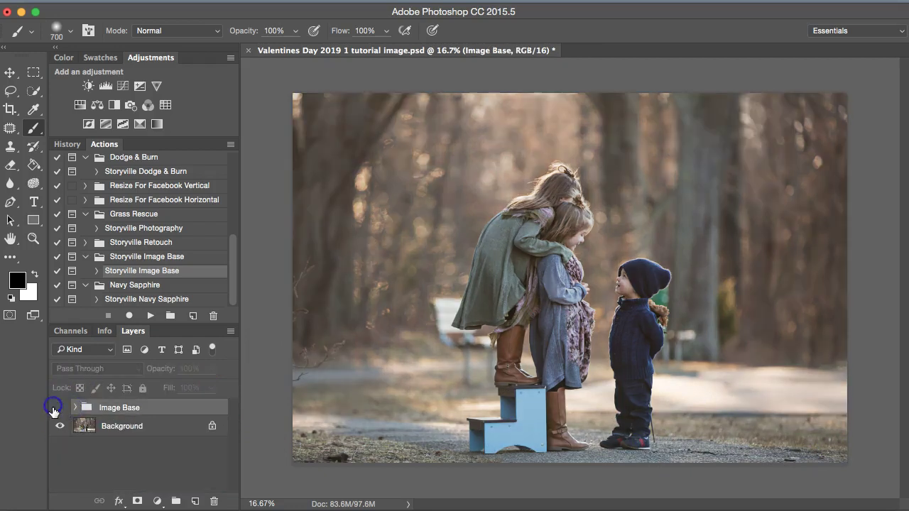
left_click(60, 408)
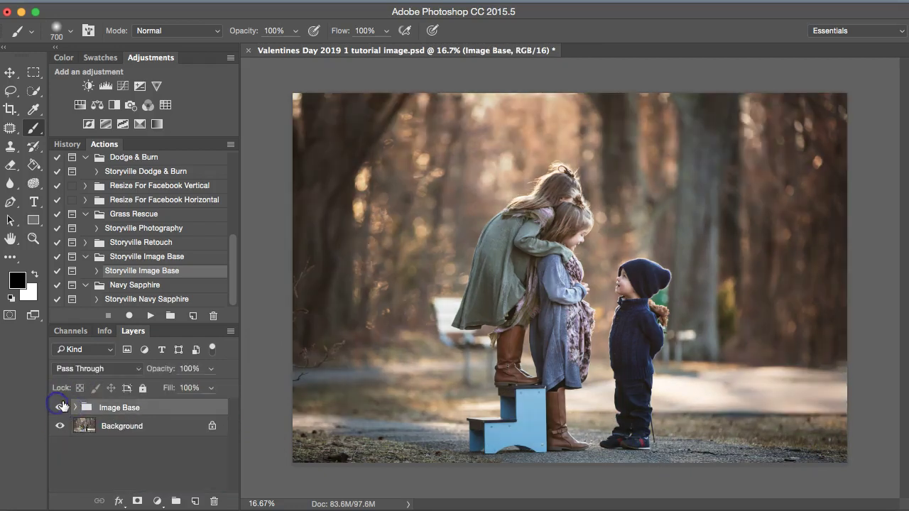
left_click(60, 408)
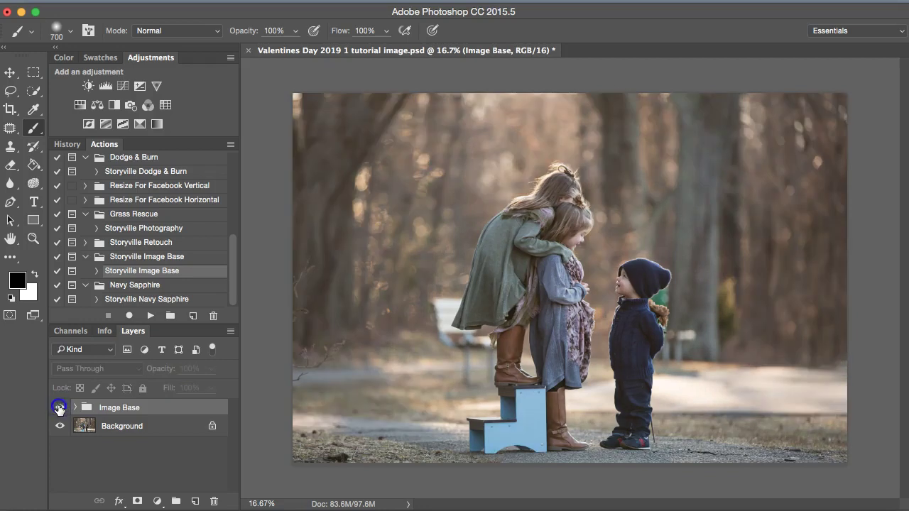
Restore Image Base and run the Storyville Navy Sapphire action past the copyright notice.
left_click(58, 407)
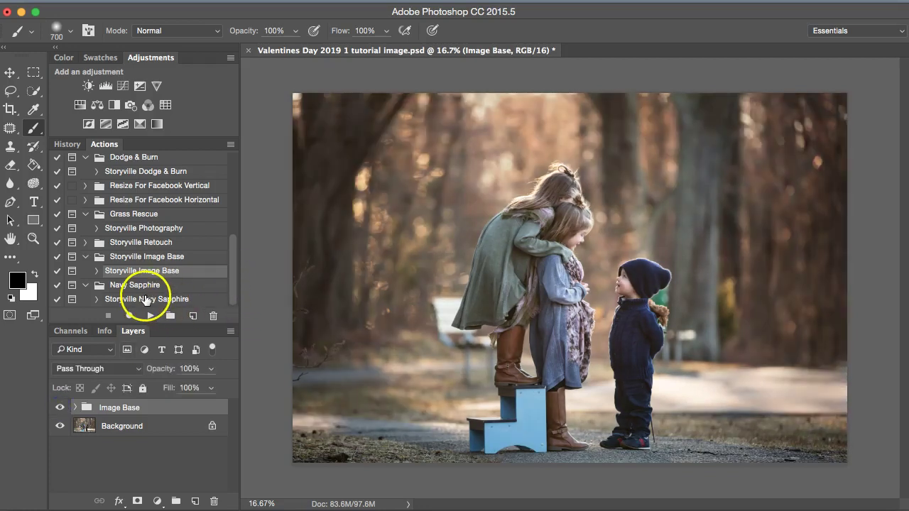
left_click(146, 299)
left_click(151, 315)
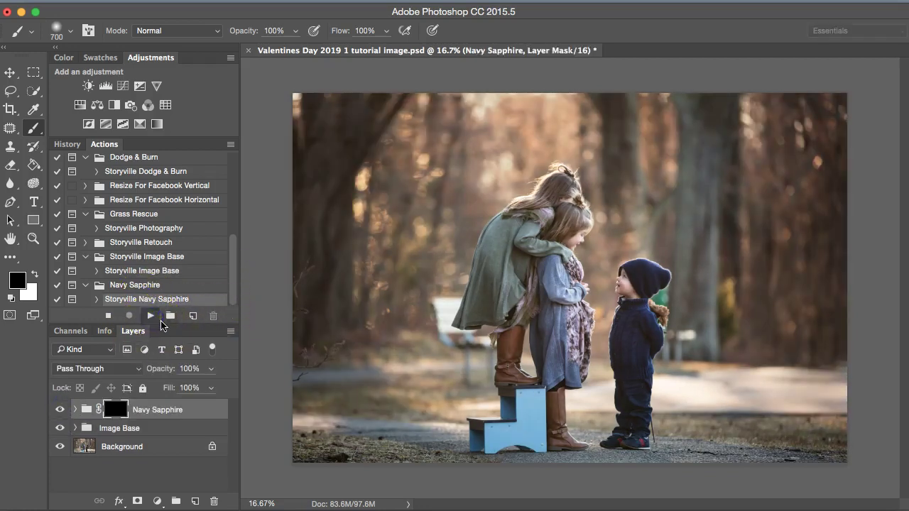
left_click(588, 84)
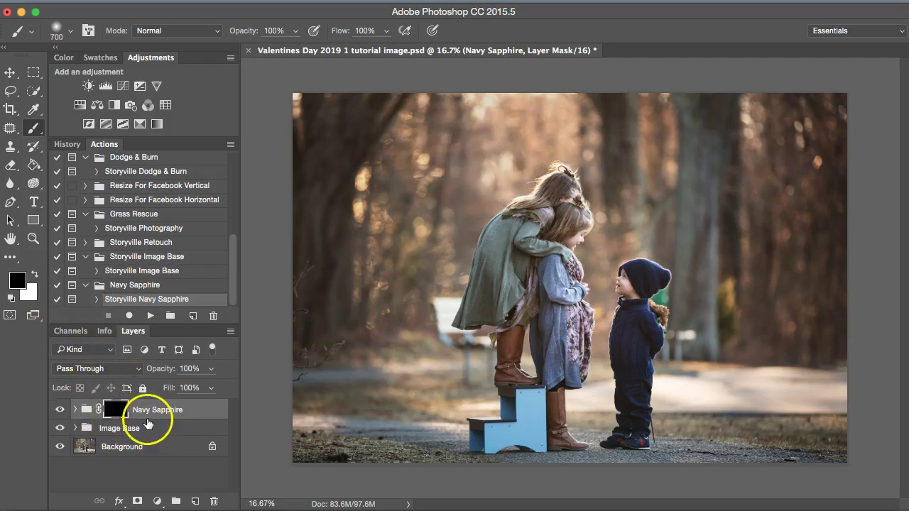
Paint white on the Navy Sapphire mask over the left-side trees and the trees above the girls.
key("x")
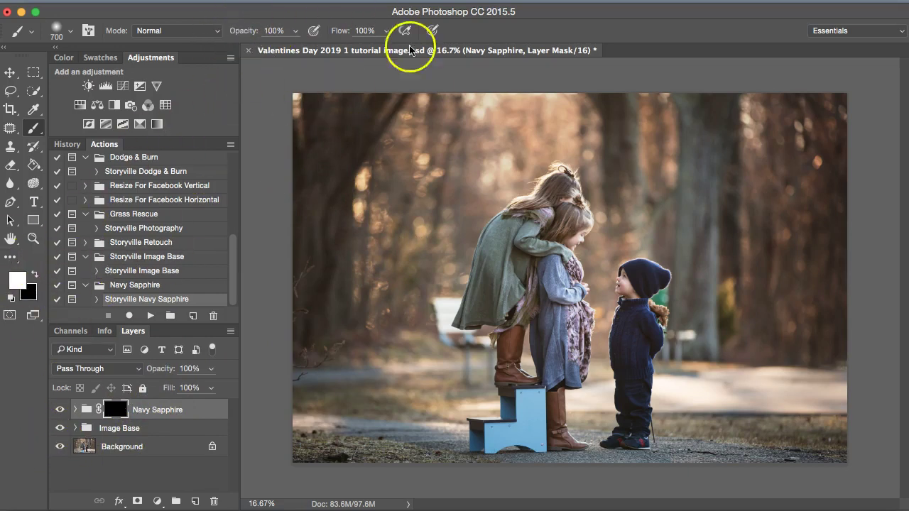
mouse_move(333, 189)
left_mouse_down()
mouse_move(323, 154)
mouse_move(335, 121)
mouse_move(379, 113)
mouse_move(407, 142)
mouse_move(436, 234)
left_mouse_up()
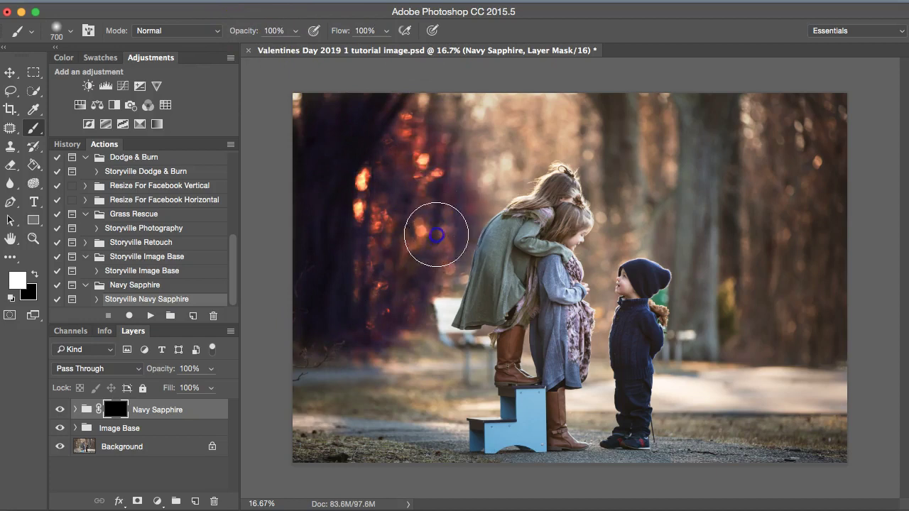
mouse_move(454, 153)
left_mouse_down()
mouse_move(504, 113)
mouse_move(507, 171)
mouse_move(682, 105)
mouse_move(574, 118)
mouse_move(727, 116)
mouse_move(802, 320)
mouse_move(736, 329)
mouse_move(715, 223)
mouse_move(694, 203)
mouse_move(659, 213)
mouse_move(686, 226)
left_mouse_up()
Zoom in and paint navy toning above the boy's head while avoiding the girl's shoulder and face.
scroll(685, 226, "up", 2)
scroll(685, 226, "up", 1)
key("bracketleft")
key("bracketleft")
mouse_move(649, 193)
left_mouse_down()
mouse_move(660, 158)
mouse_move(686, 201)
mouse_move(667, 206)
left_mouse_up()
key("bracketleft")
mouse_move(582, 207)
left_mouse_down()
mouse_move(532, 225)
mouse_move(520, 194)
left_mouse_up()
Refine the mask with a smaller brush, alternating black and white to keep navy off the girl's clothing.
key("x")
key("bracketleft")
key("bracketleft")
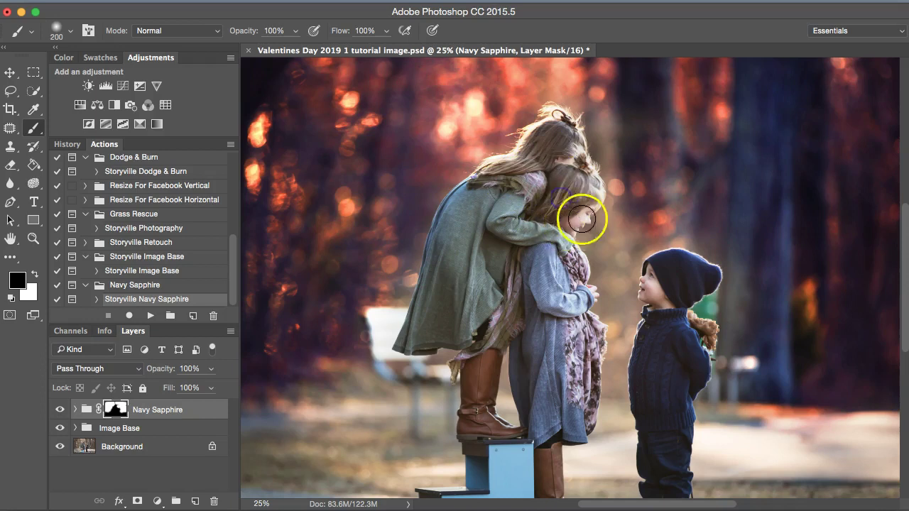
key("x")
key("bracketleft")
key("bracketleft")
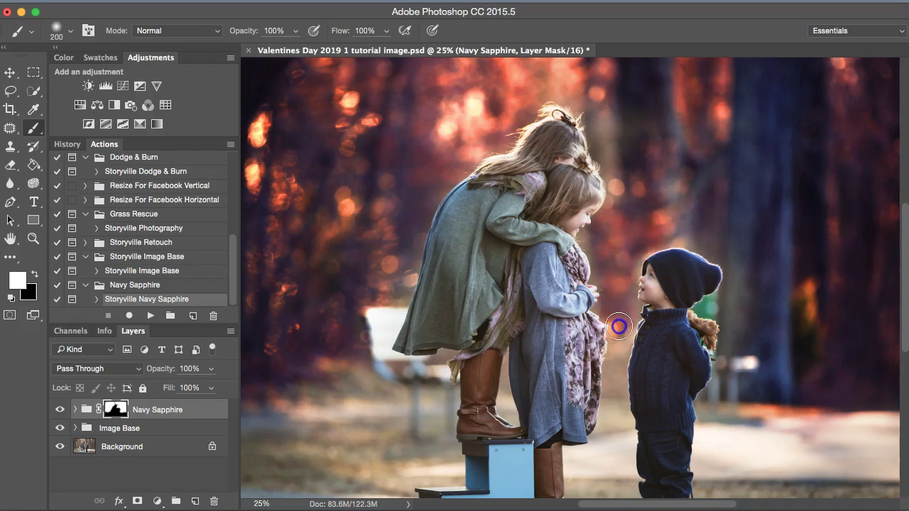
key("bracketleft")
key("bracketleft")
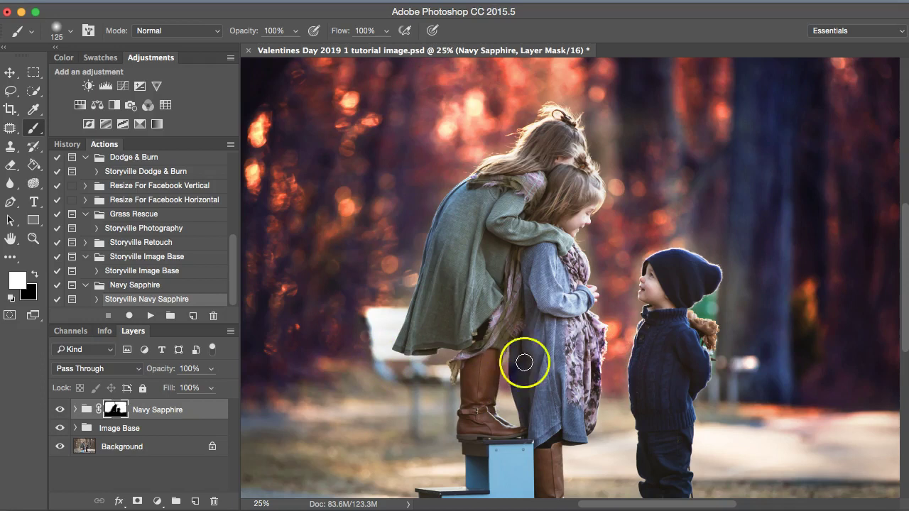
key("x")
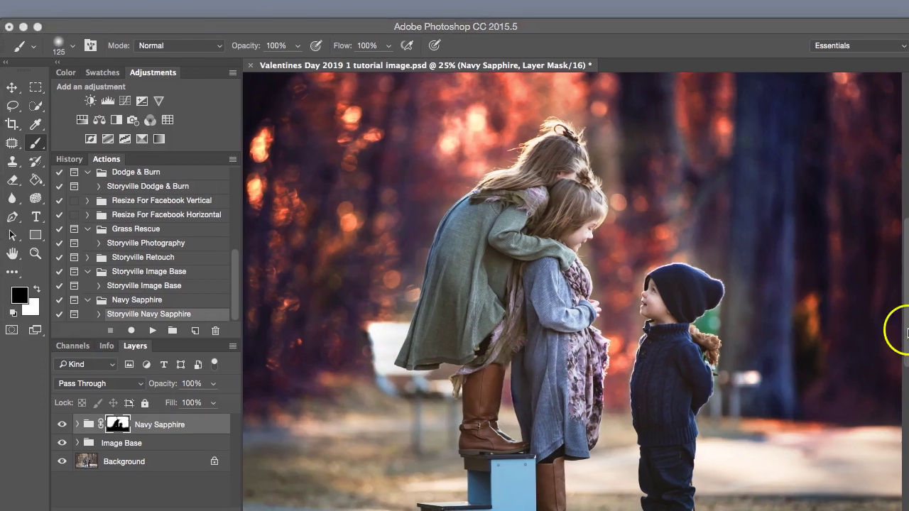
Zoom out to the whole photo with a larger white brush to extend toning over the background.
scroll(898, 305, "up", 3)
scroll(907, 307, "up", 3)
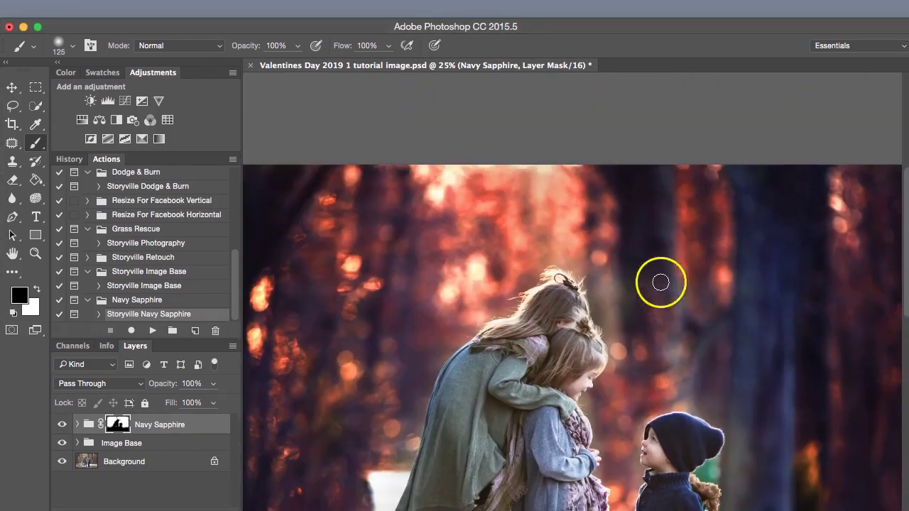
key("bracketright")
key("bracketright")
key("bracketright")
key("bracketright")
key("bracketright")
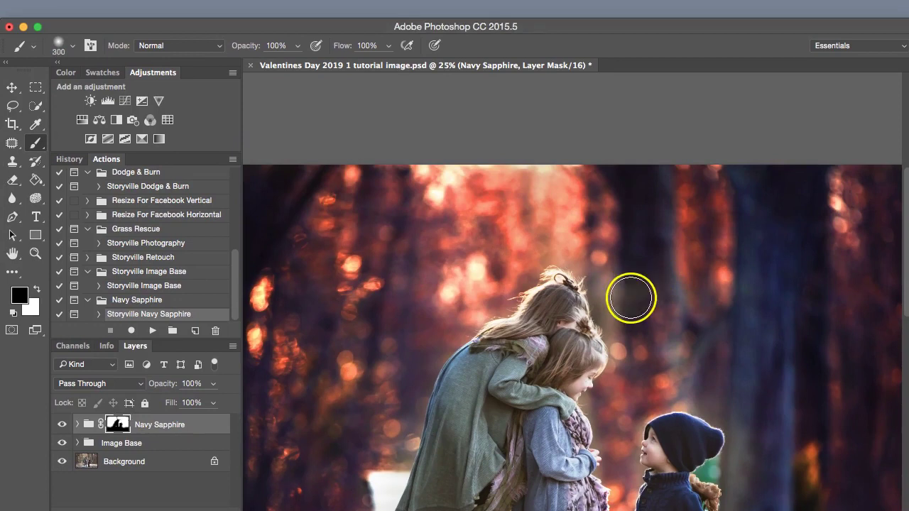
key("x")
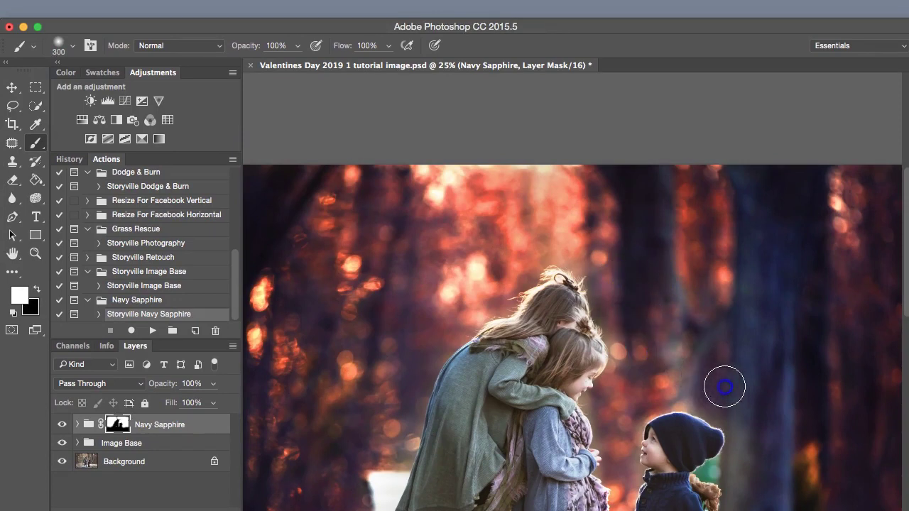
key("super+minus")
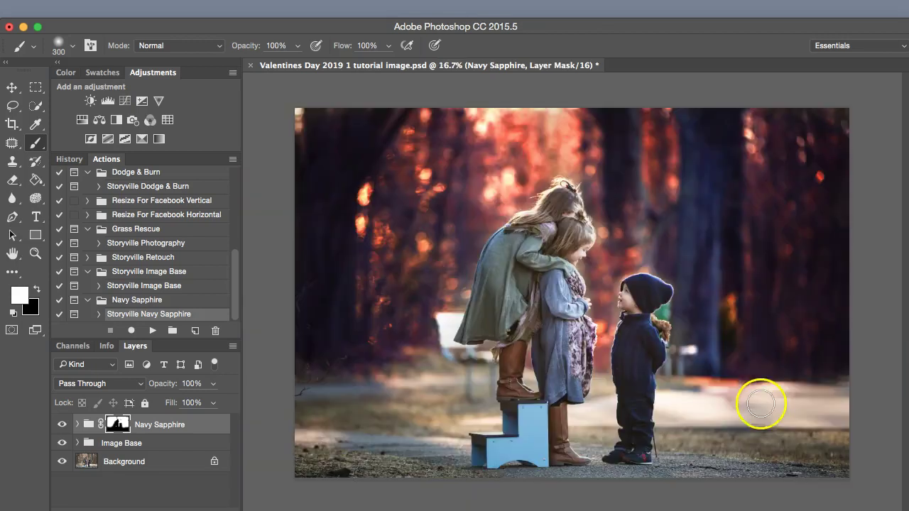
left_click(455, 115)
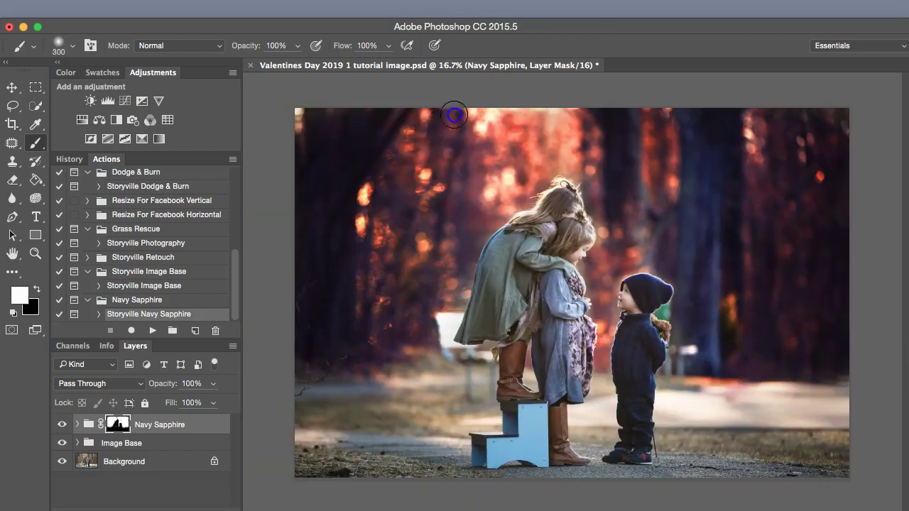
Paint toning along the photo's top edge and lower the Navy Sapphire group to 65% opacity.
mouse_move(313, 123)
left_mouse_down()
mouse_move(526, 110)
mouse_move(666, 126)
left_mouse_up()
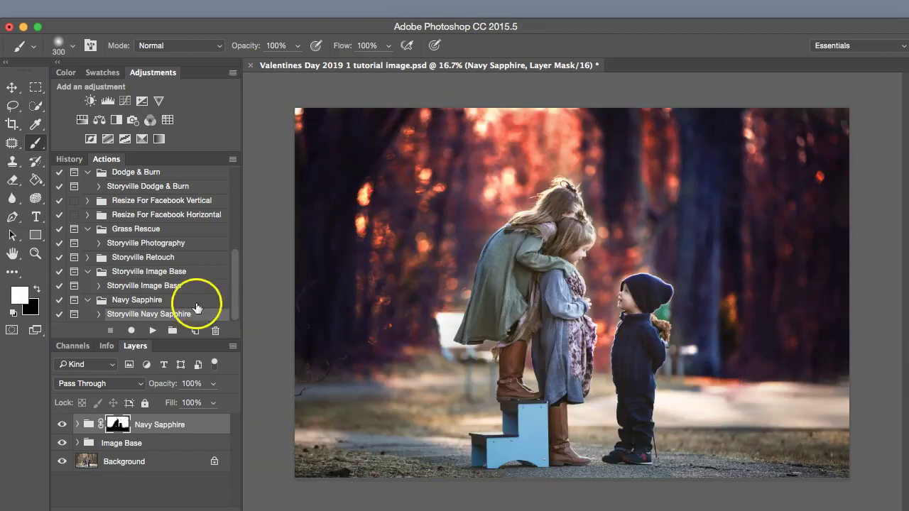
left_click(193, 383)
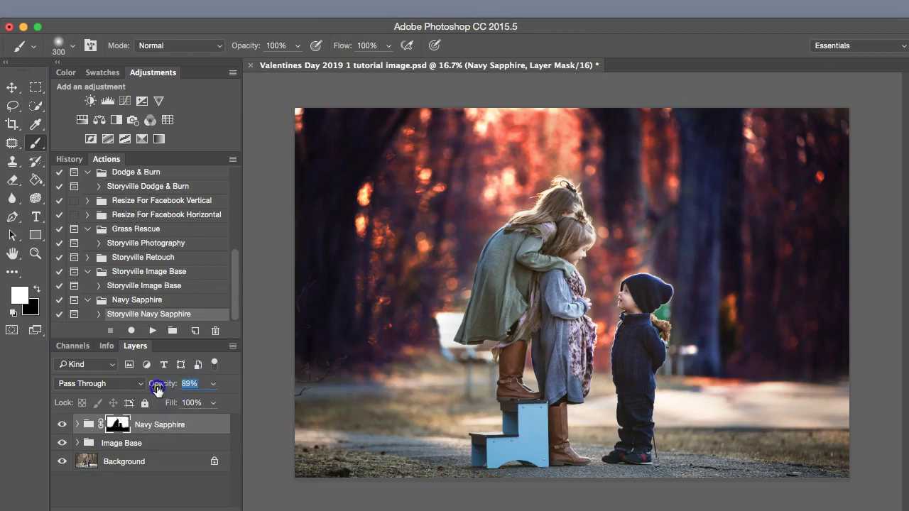
left_click_drag(150, 389, 147, 390)
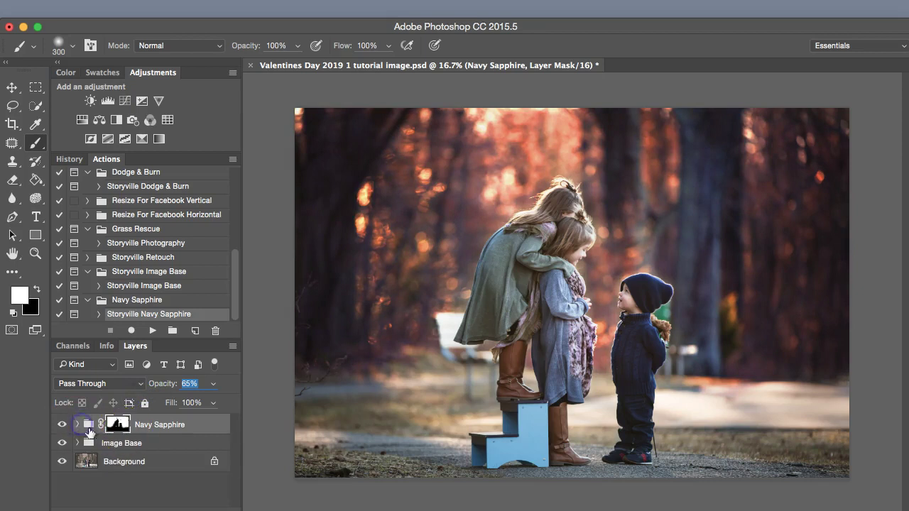
Set the Navy Base layer inside the Navy Sapphire group to 72% opacity.
left_click(79, 427)
left_click_drag(234, 451, 234, 465)
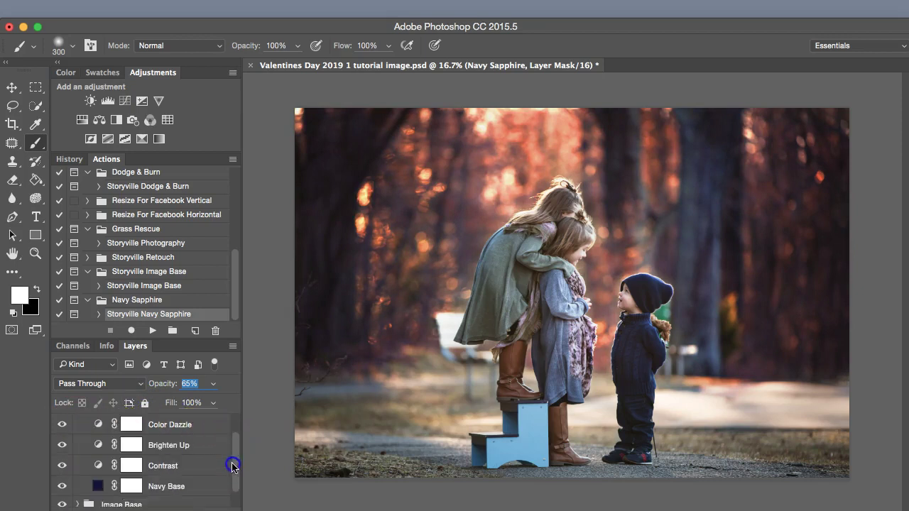
left_click(99, 487)
left_click_drag(150, 382, 142, 389)
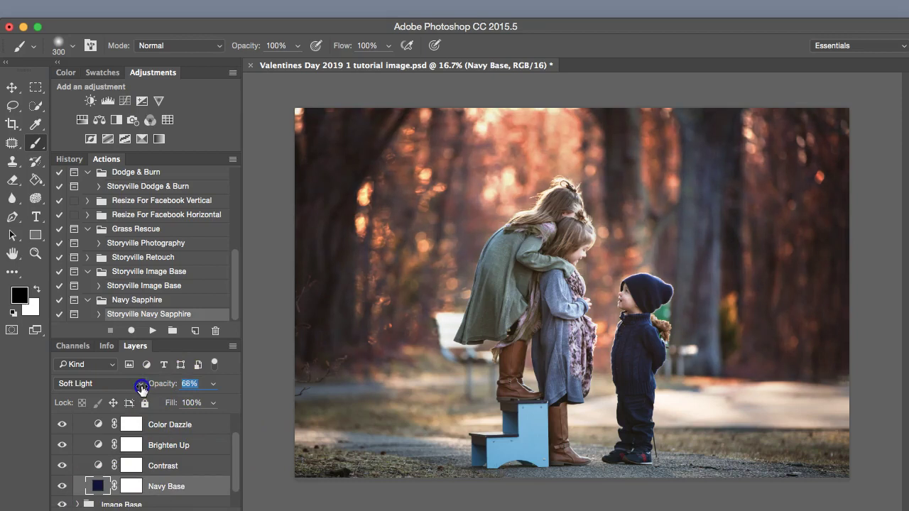
left_click_drag(233, 454, 105, 415)
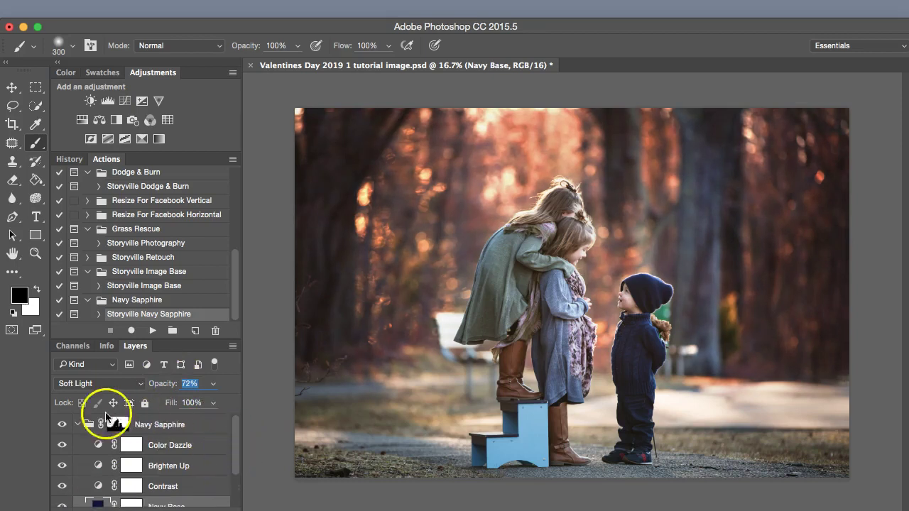
Collapse the Navy Sapphire group and toggle its visibility to compare before and after.
left_click(78, 425)
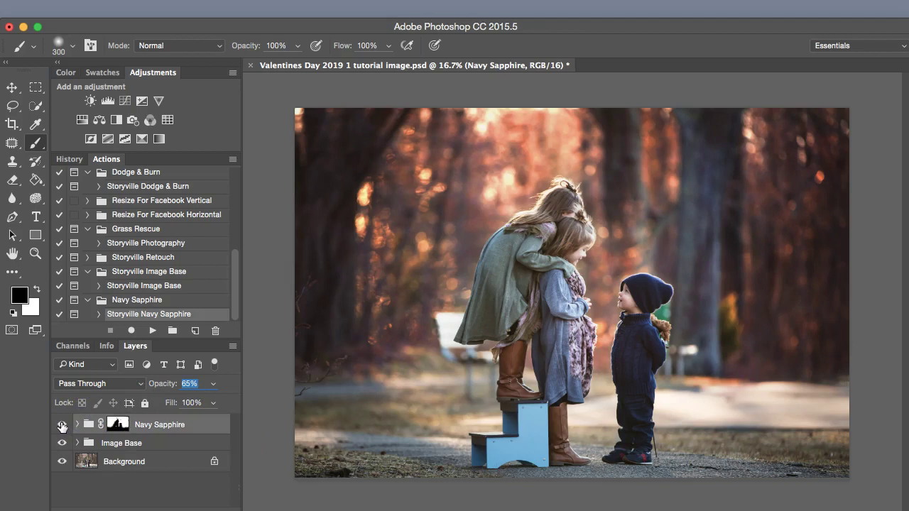
left_click(62, 425)
left_click(63, 424)
left_click(62, 425)
left_click(62, 425)
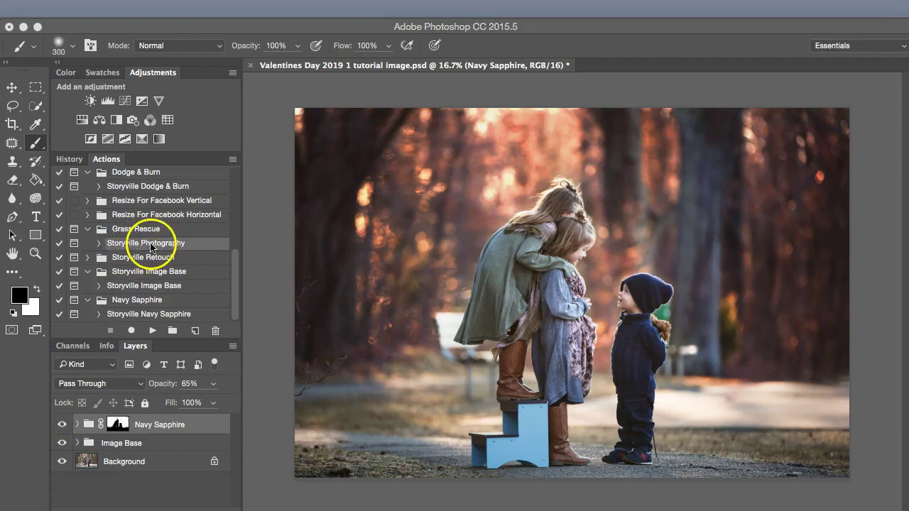
Run the Storyville Photography Grass Rescue action past its message.
left_click(151, 246)
left_click(152, 331)
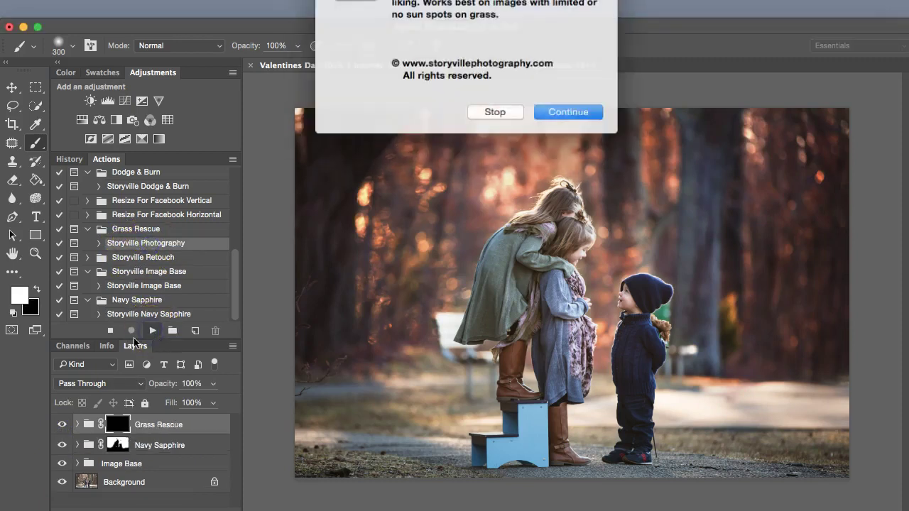
left_click(579, 111)
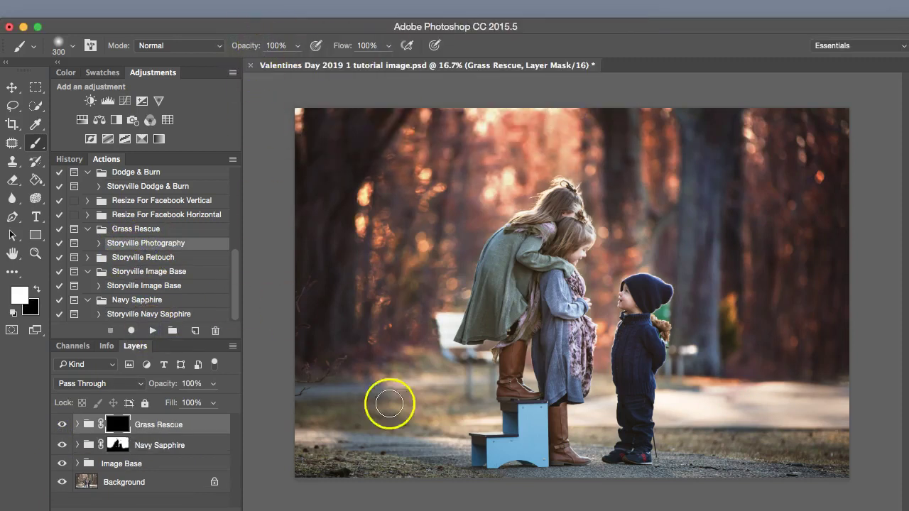
Paint white on the Grass Rescue mask across the lower grass, beside the stool and near the boy's feet.
key("bracketright")
key("bracketright")
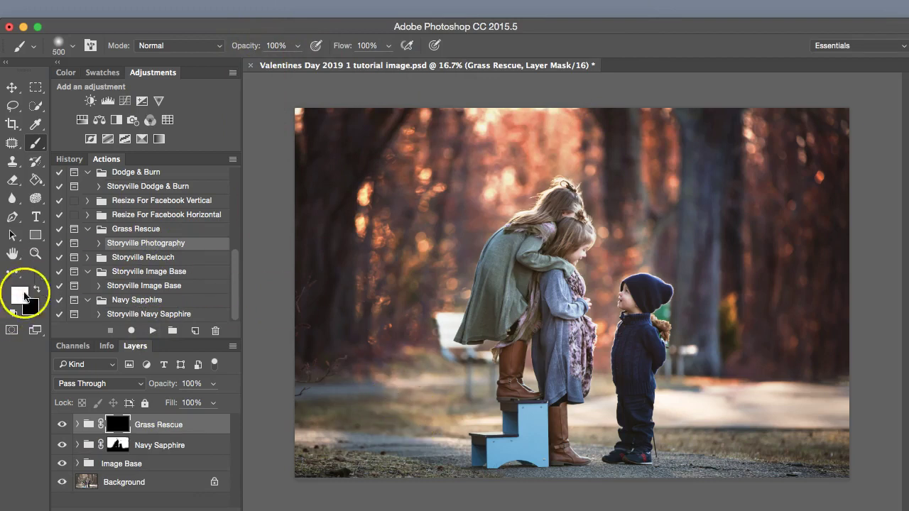
key("bracketright")
key("bracketright")
left_click(316, 419)
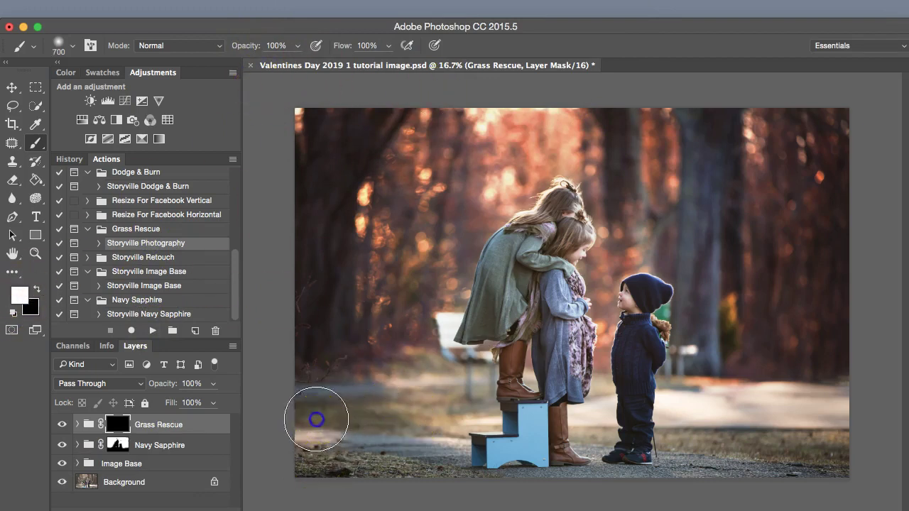
mouse_move(316, 419)
left_mouse_down()
mouse_move(432, 413)
mouse_move(343, 434)
mouse_move(382, 459)
mouse_move(417, 463)
mouse_move(416, 475)
mouse_move(444, 426)
mouse_move(485, 420)
mouse_move(454, 426)
mouse_move(440, 470)
mouse_move(460, 486)
mouse_move(516, 490)
mouse_move(506, 492)
mouse_move(810, 471)
mouse_move(835, 454)
mouse_move(823, 418)
mouse_move(847, 413)
mouse_move(699, 417)
mouse_move(695, 407)
mouse_move(696, 438)
left_mouse_up()
key("bracketleft")
key("bracketleft")
key("bracketleft")
key("bracketright")
key("bracketright")
key("bracketright")
key("bracketleft")
key("bracketleft")
key("bracketleft")
key("bracketleft")
left_click(593, 439)
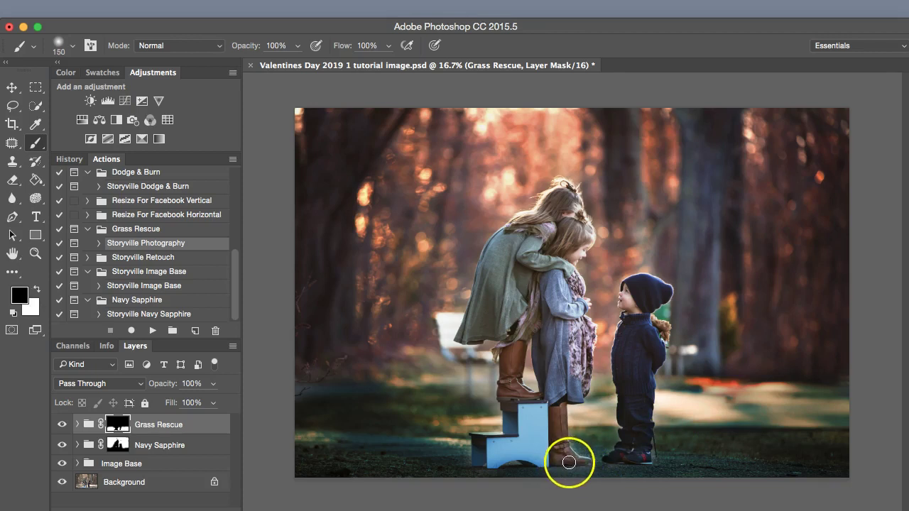
key("bracketleft")
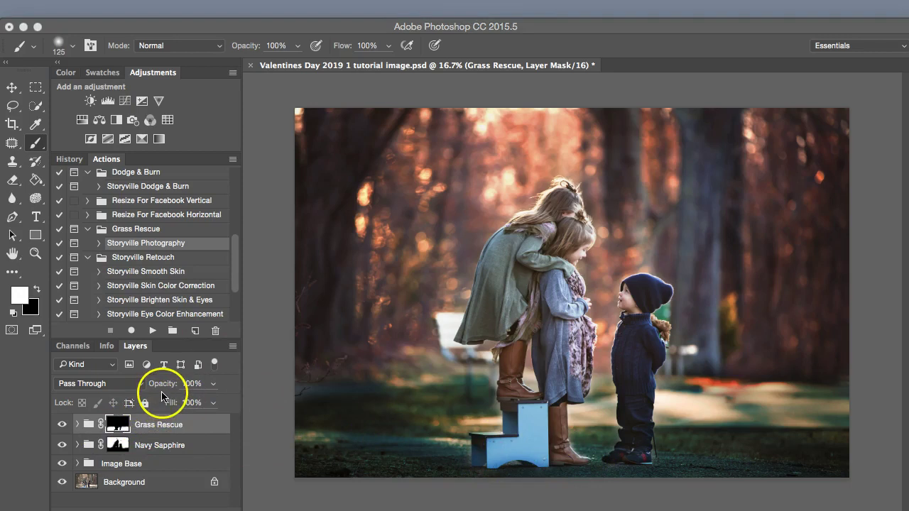
Lower the Grass Rescue group to 65% opacity and inspect its Grass Base layer.
left_click_drag(177, 383, 155, 389)
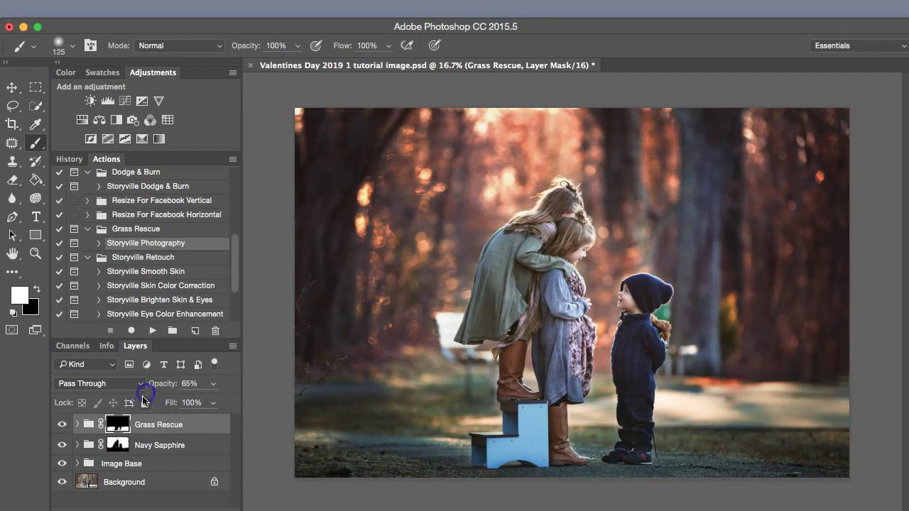
left_click(83, 424)
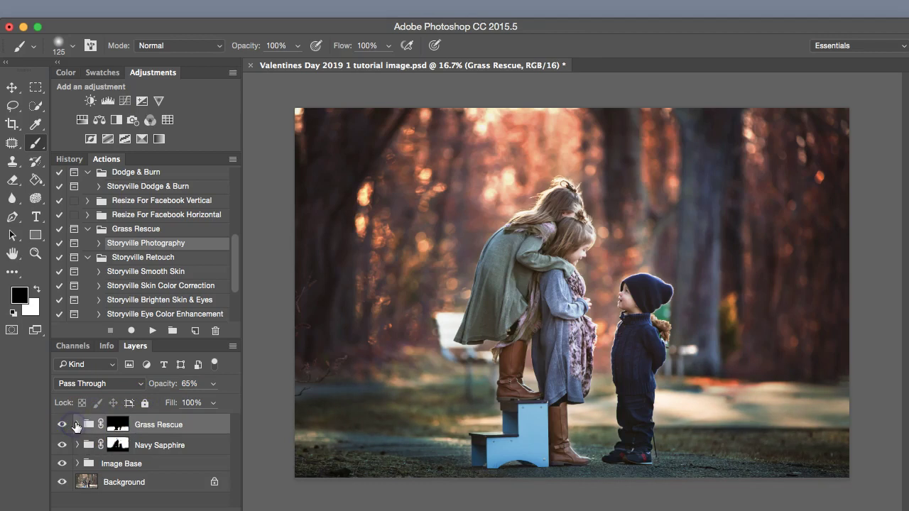
left_click(78, 424)
left_click(92, 501)
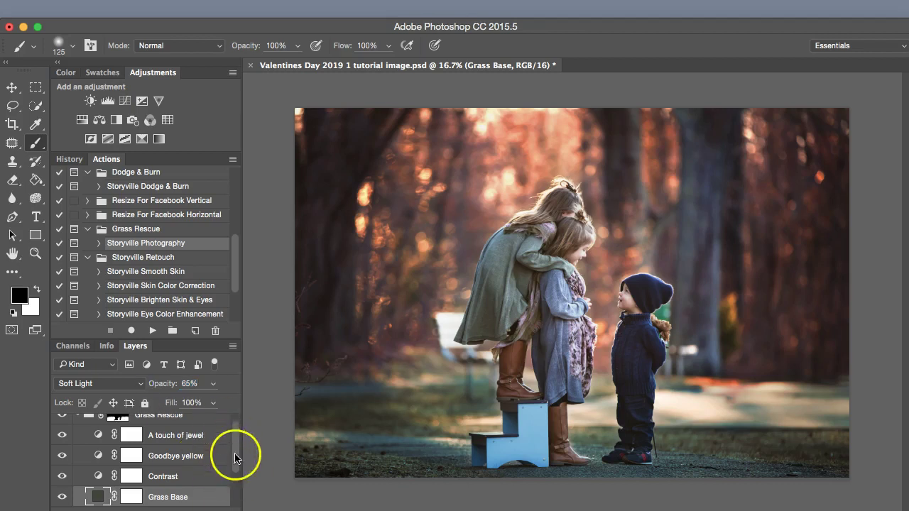
left_click_drag(235, 442, 240, 401)
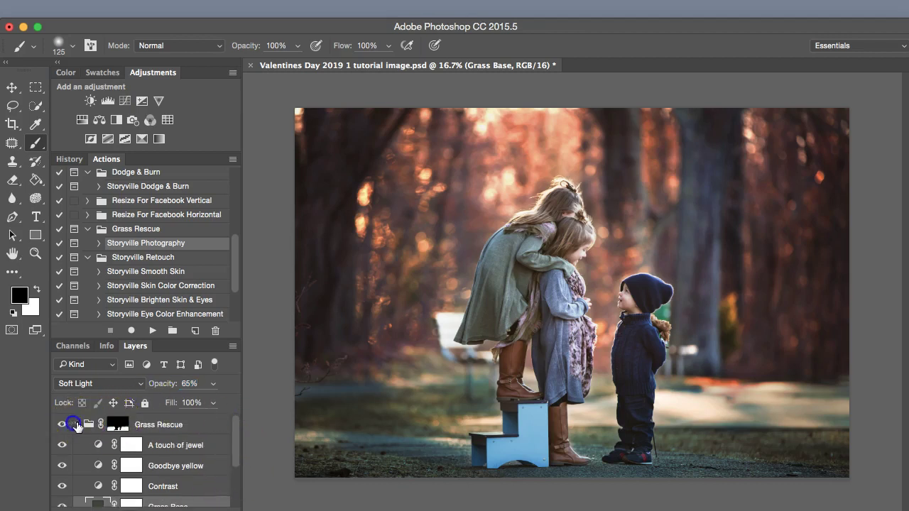
Collapse the Grass Rescue group and toggle it off and on to compare the grass.
left_click(78, 425)
left_click(61, 425)
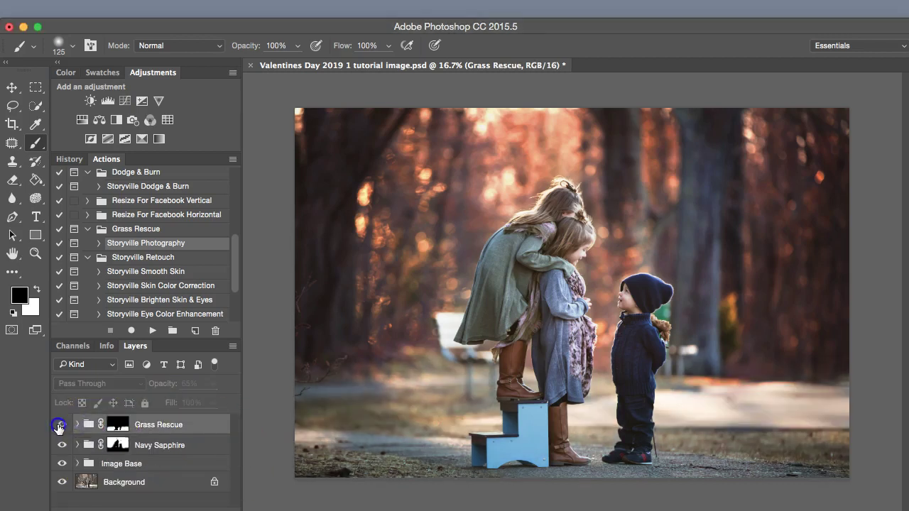
left_click(60, 425)
left_click(61, 424)
Restore the grass effect and run the Brighten Skin & Eyes action past its message.
left_click(61, 425)
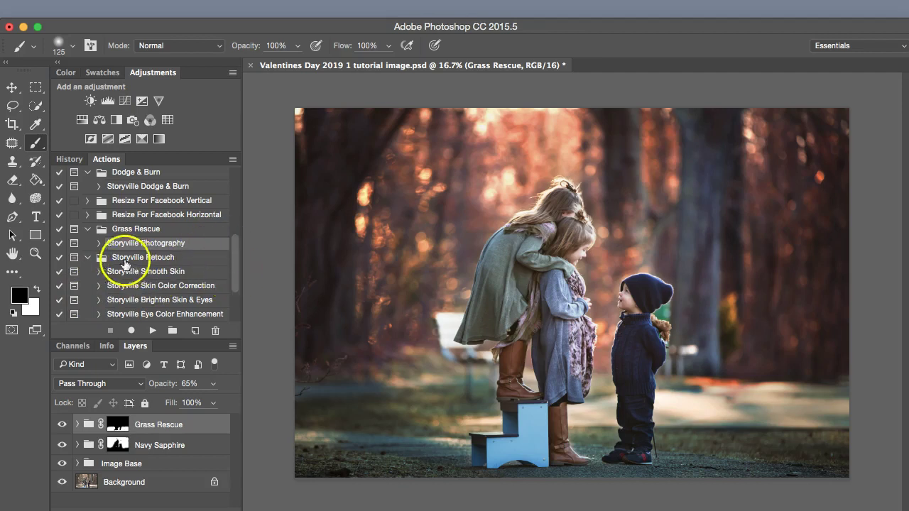
left_click_drag(233, 267, 237, 282)
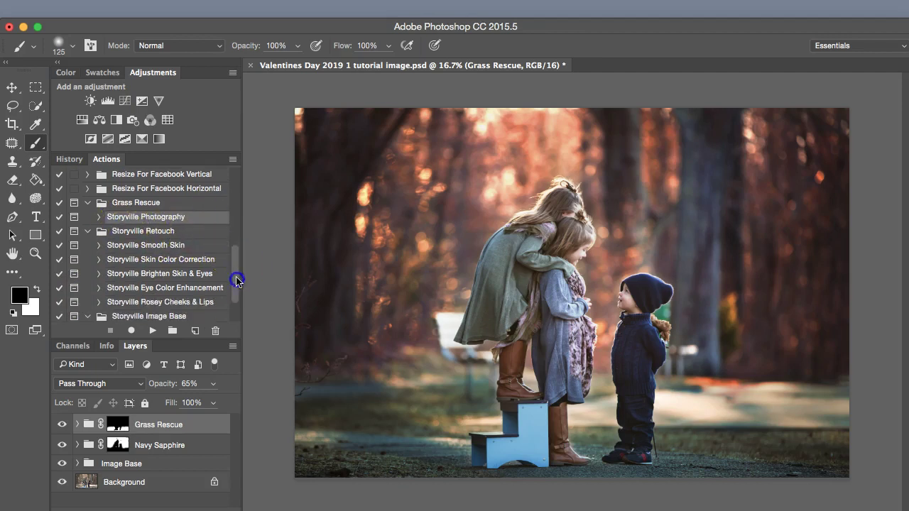
left_click(155, 275)
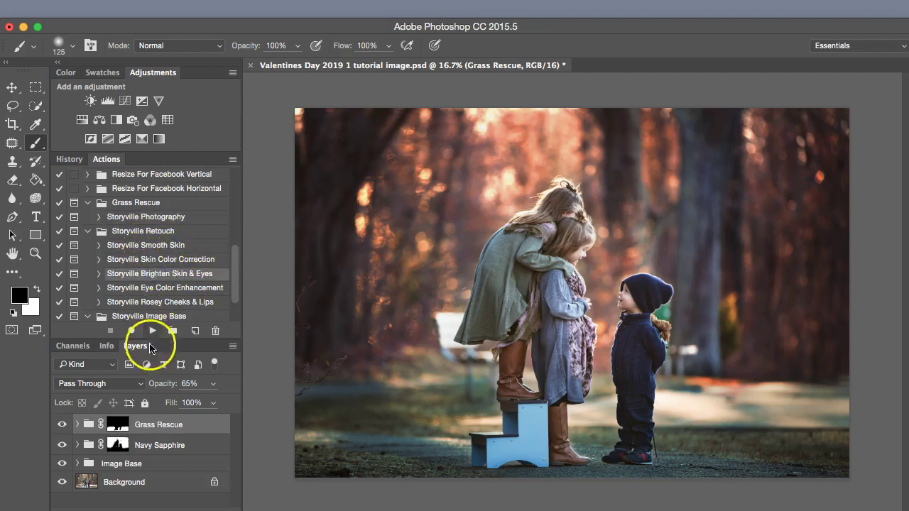
left_click(154, 330)
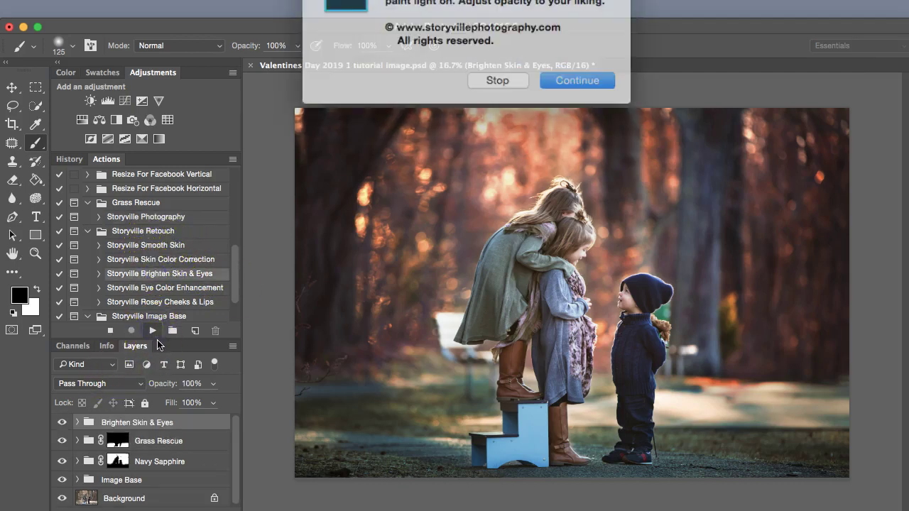
left_click(564, 74)
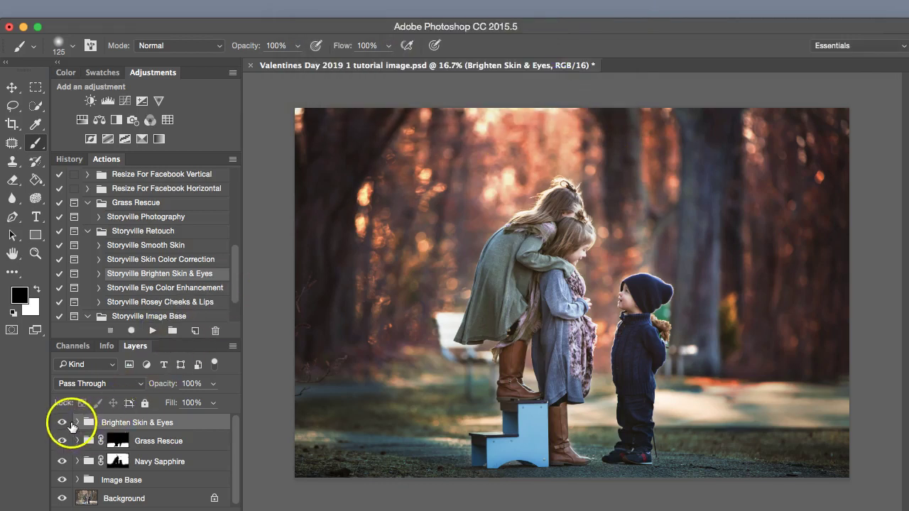
Paint white on the Brighten Skin mask over the children's faces with a large soft brush.
left_click(76, 422)
left_click(131, 482)
key("x")
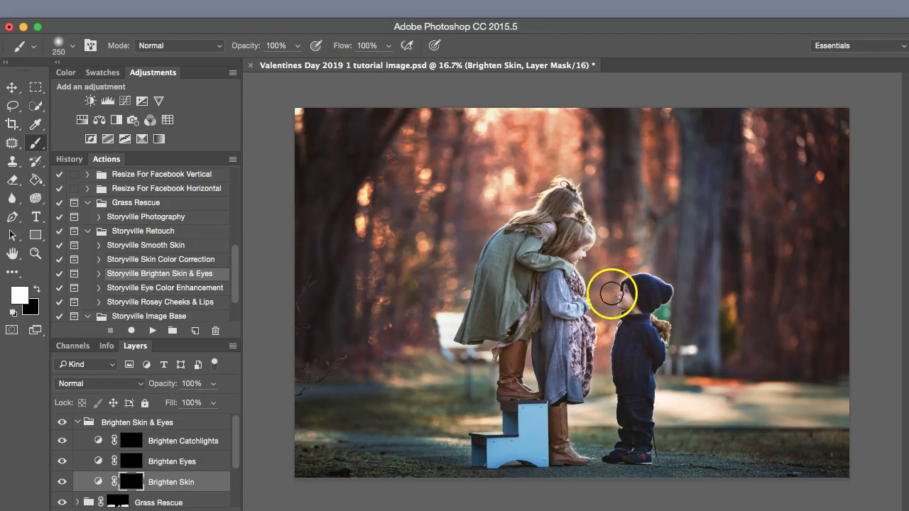
key("bracketright")
key("bracketright")
key("bracketright")
key("bracketright")
key("bracketright")
key("bracketright")
key("bracketright")
key("bracketright")
key("bracketright")
key("bracketright")
key("bracketright")
key("bracketright")
key("bracketright")
key("bracketright")
key("bracketright")
key("bracketright")
key("bracketright")
key("bracketright")
key("bracketright")
mouse_move(599, 272)
left_mouse_down()
mouse_move(588, 273)
mouse_move(608, 298)
left_mouse_up()
key("bracketleft")
key("bracketleft")
key("bracketleft")
key("bracketleft")
key("bracketleft")
key("bracketleft")
key("bracketleft")
left_click_drag(584, 243, 584, 244)
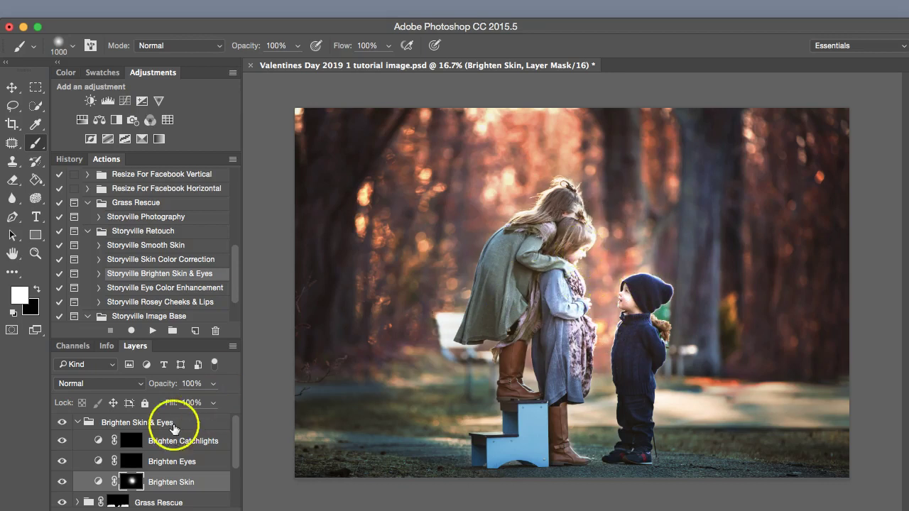
Lower the Brighten Skin layer to 27% opacity and collapse the Brighten Skin & Eyes group.
left_click_drag(162, 383, 79, 384)
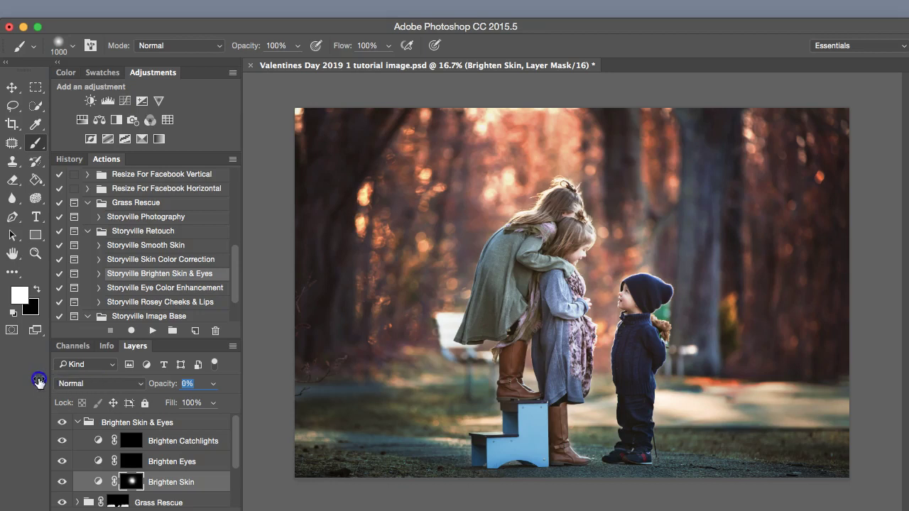
left_click(126, 395)
left_click(158, 385)
left_click(77, 423)
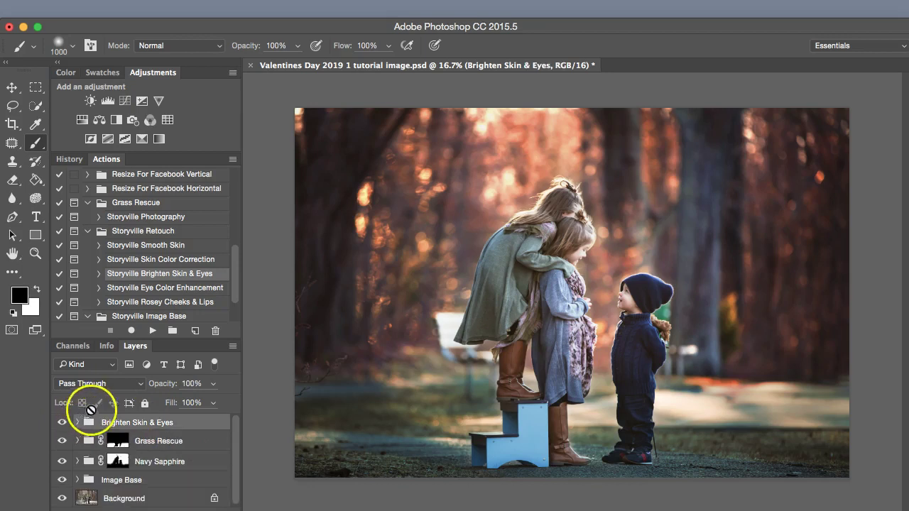
Zoom in to 66.7% and run the Skin Color Correction action past its message.
key("super+plus")
key("super+plus")
key("super+plus")
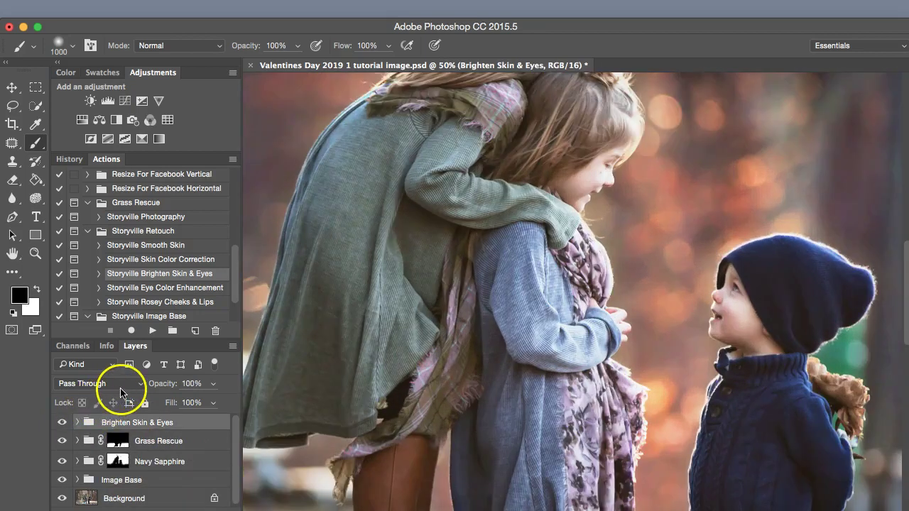
key("super+plus")
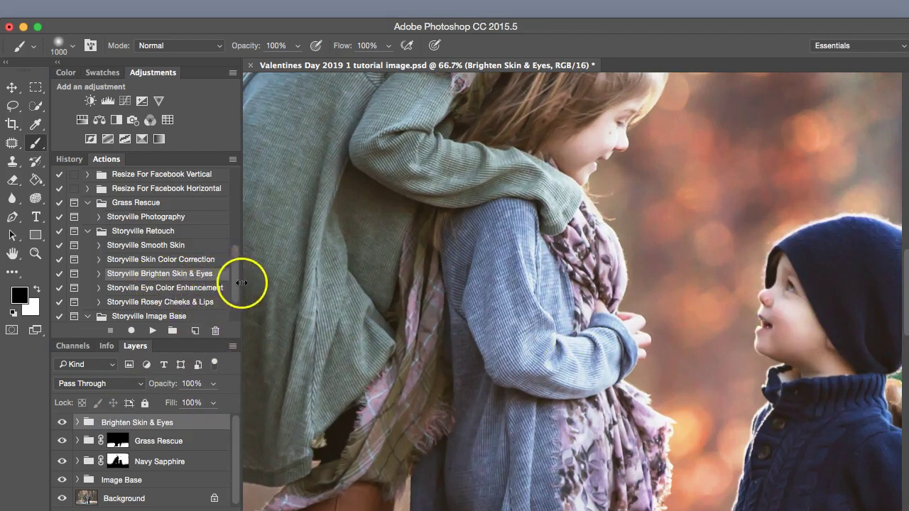
left_click(166, 259)
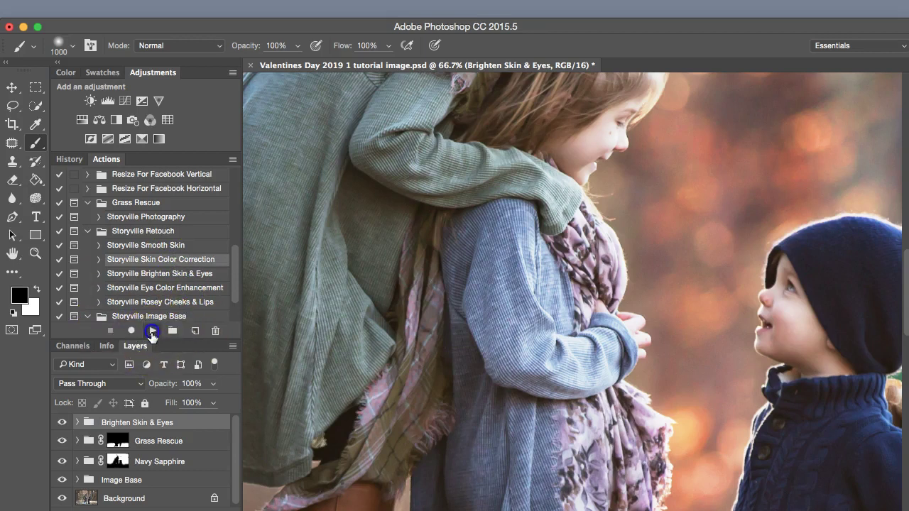
left_click(152, 332)
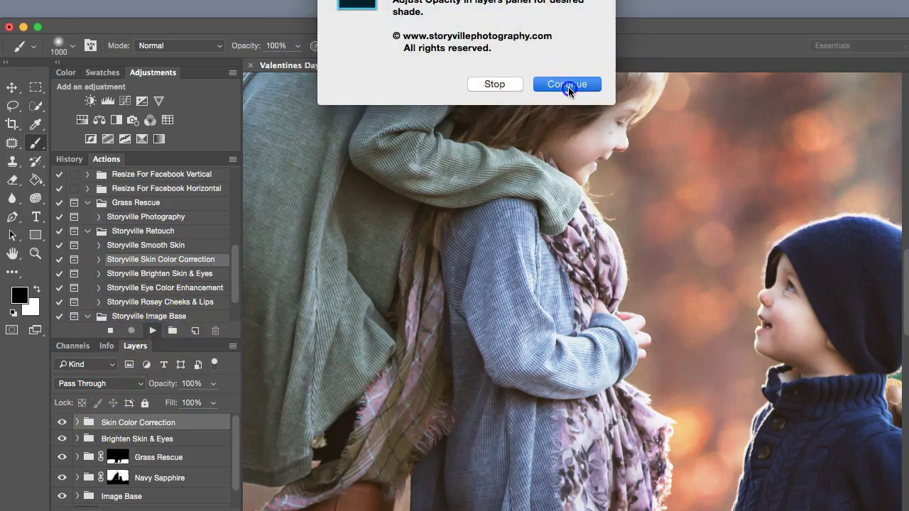
left_click(567, 85)
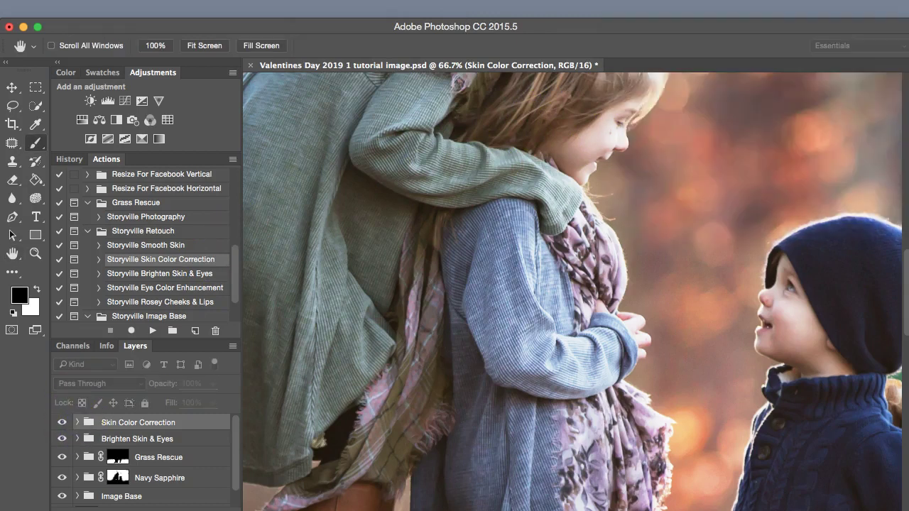
Paint white on the Reduce Magenta mask over the boy's cheek with a small brush.
left_click(76, 423)
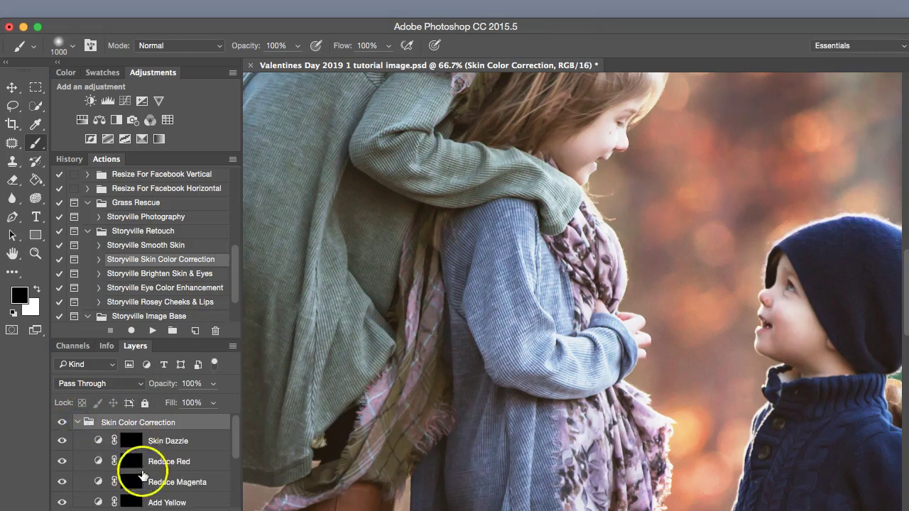
left_click(132, 483)
key("x")
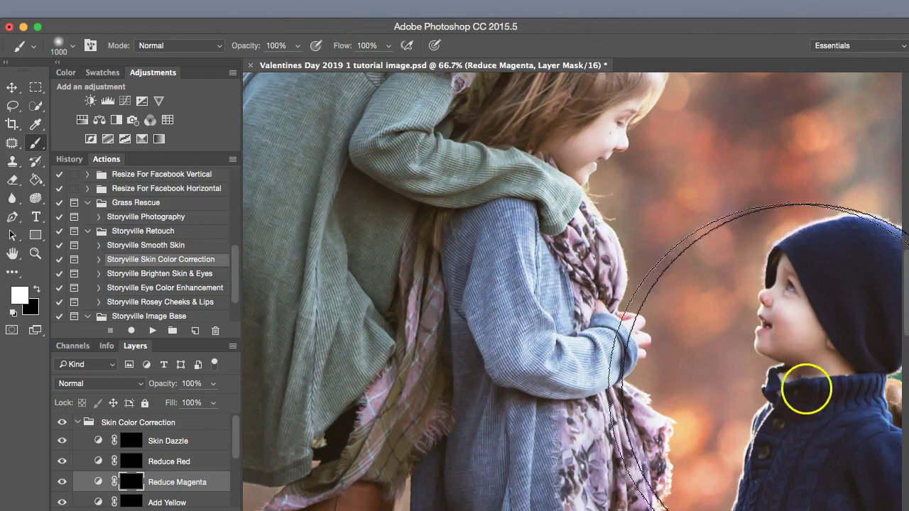
key("bracketleft")
key("bracketleft")
key("bracketleft")
key("bracketleft")
key("bracketleft")
key("bracketleft")
key("bracketleft")
key("bracketleft")
key("bracketleft")
key("bracketleft")
key("bracketleft")
key("bracketleft")
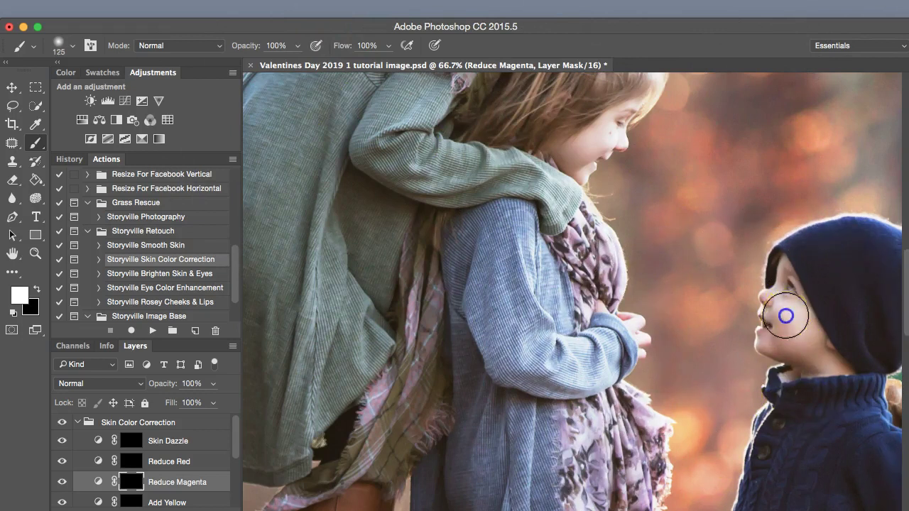
mouse_move(785, 316)
left_mouse_down()
mouse_move(777, 314)
mouse_move(797, 328)
mouse_move(783, 305)
mouse_move(801, 343)
mouse_move(795, 284)
left_mouse_up()
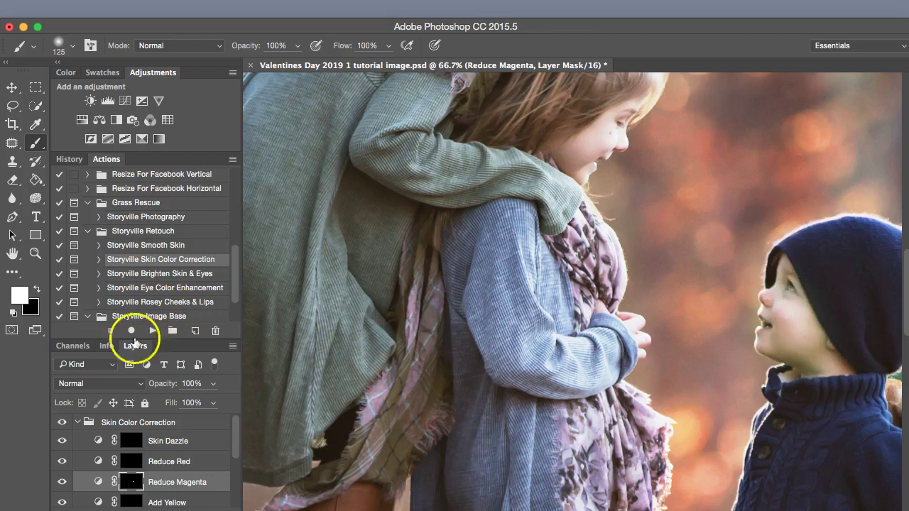
Set Reduce Magenta to 46% opacity and the collapsed Skin Color Correction group to 65%.
left_click_drag(164, 390, 95, 384)
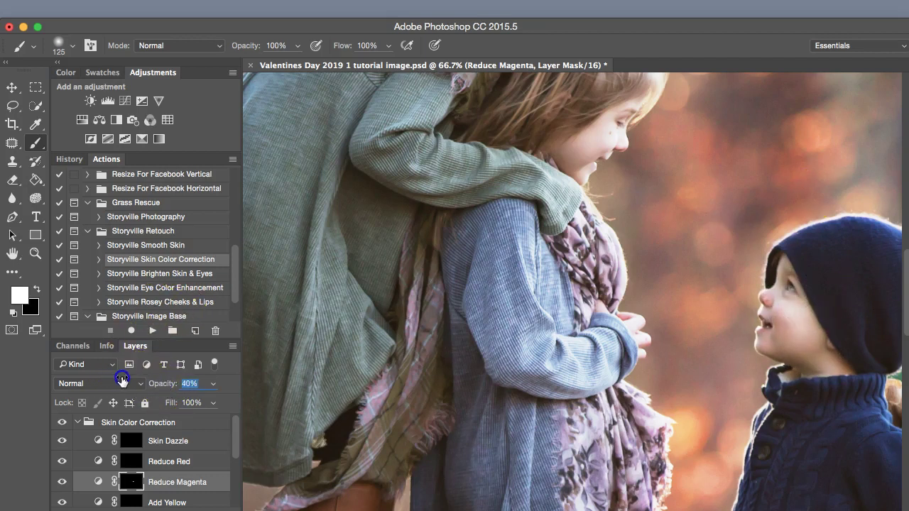
left_click_drag(125, 381, 127, 380)
left_click(62, 422)
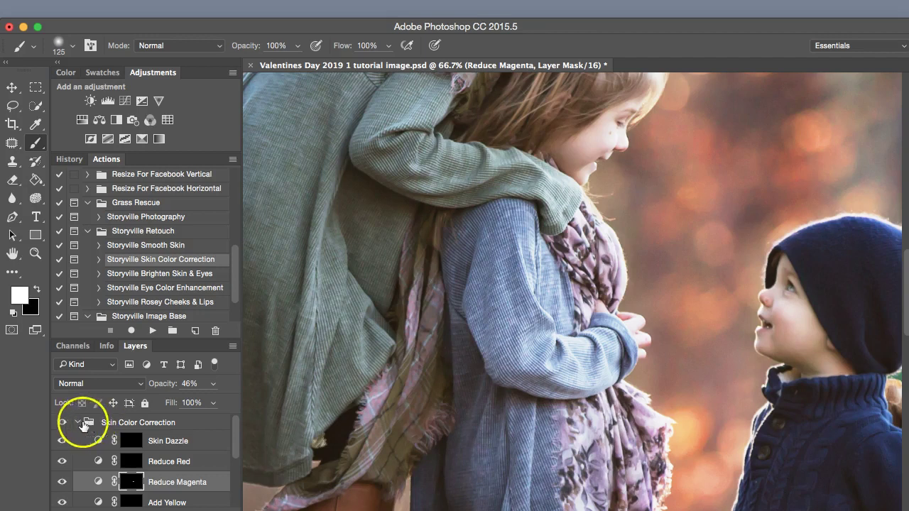
left_click(79, 423)
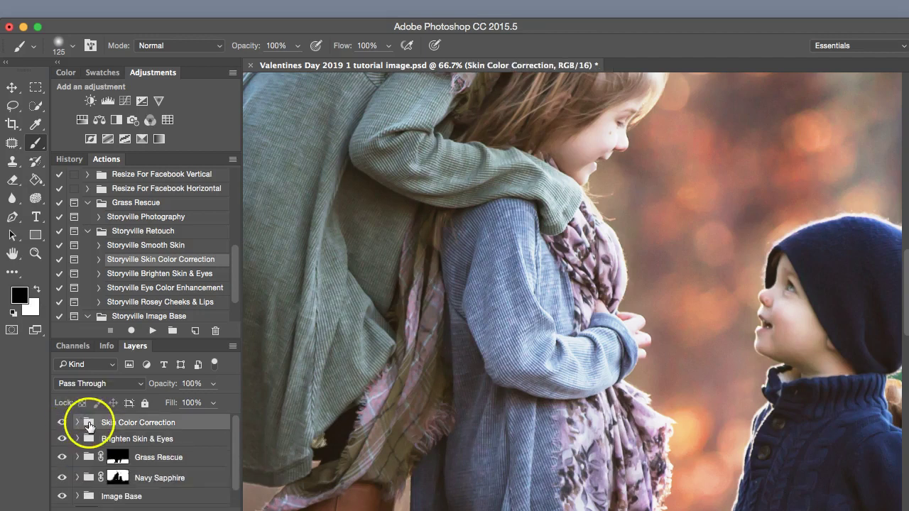
left_click_drag(172, 390, 157, 387)
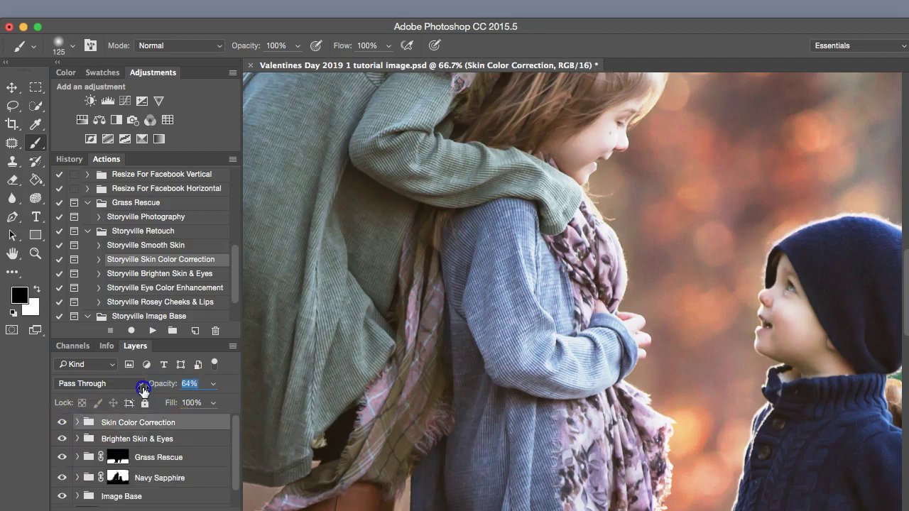
left_click(62, 423)
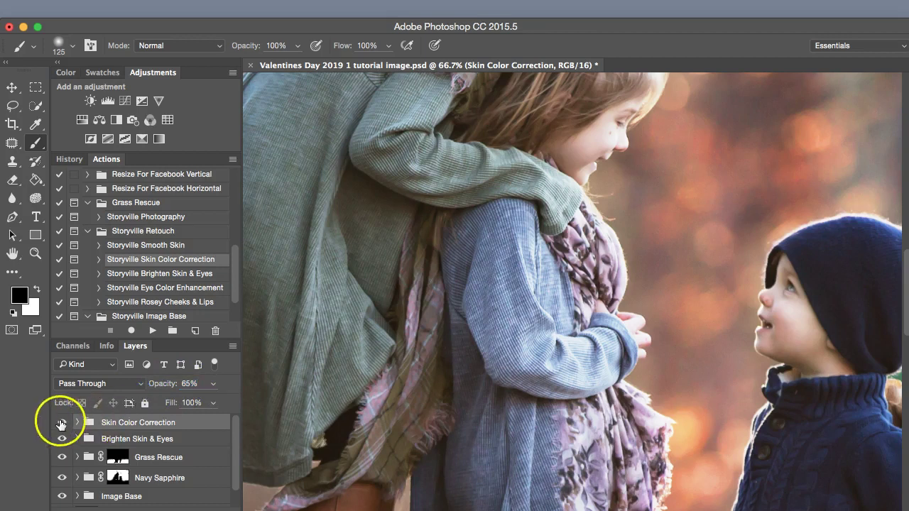
Run the Rosey Cheeks & Lips action and expand the new Rosey Cheeks group.
left_click(174, 305)
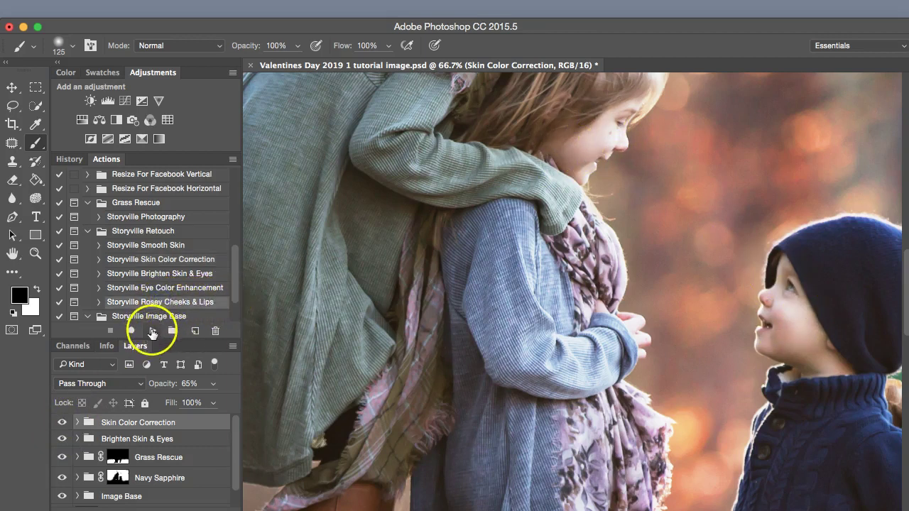
left_click(152, 331)
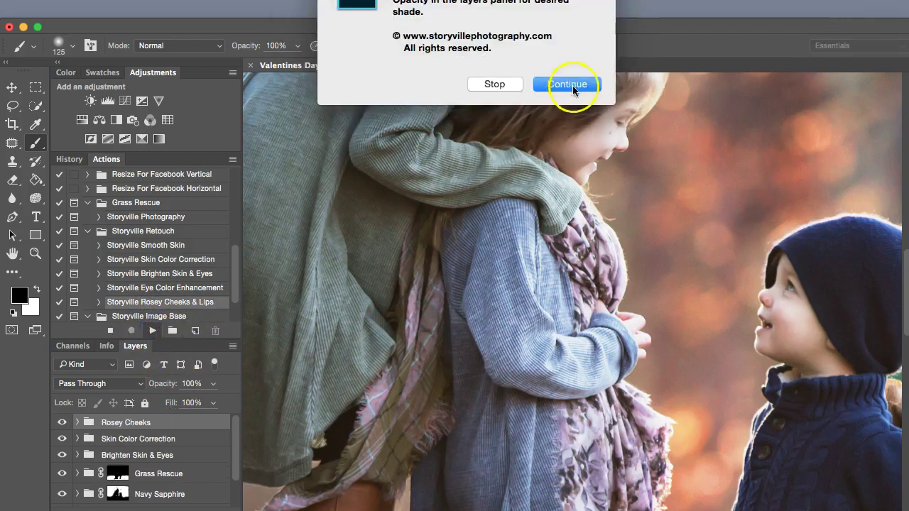
left_click(579, 85)
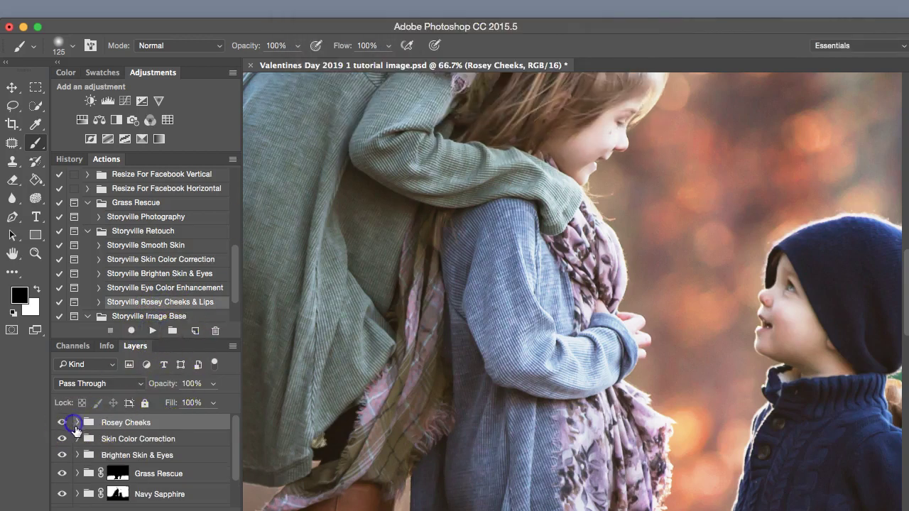
left_click(76, 424)
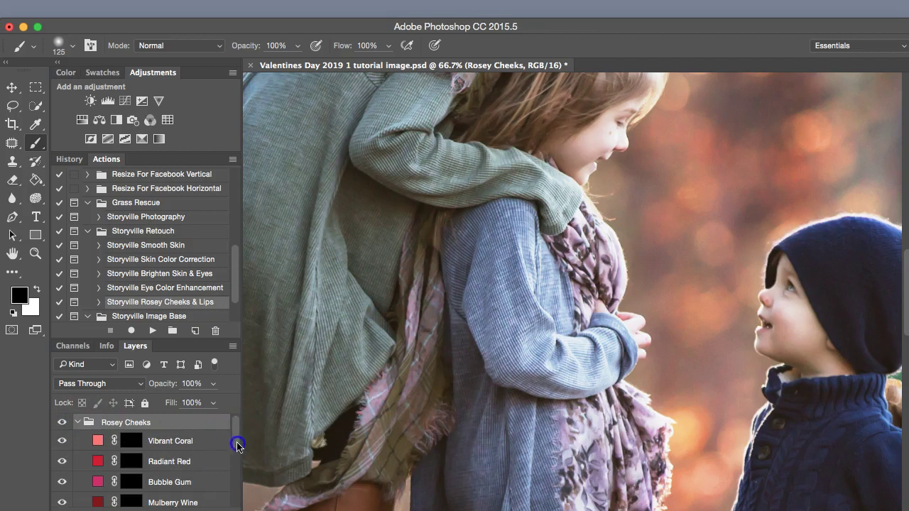
left_click_drag(233, 442, 232, 455)
Paint Rosey Red blush on the boy's and girl's cheeks, then fade it to 10% opacity.
left_click(134, 477)
key("x")
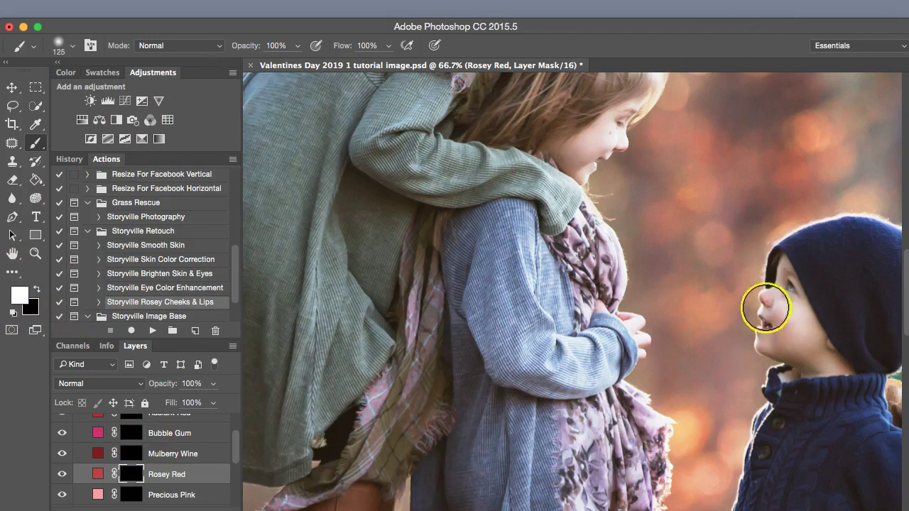
key("bracketleft")
key("bracketleft")
key("bracketleft")
left_click_drag(781, 321, 796, 321)
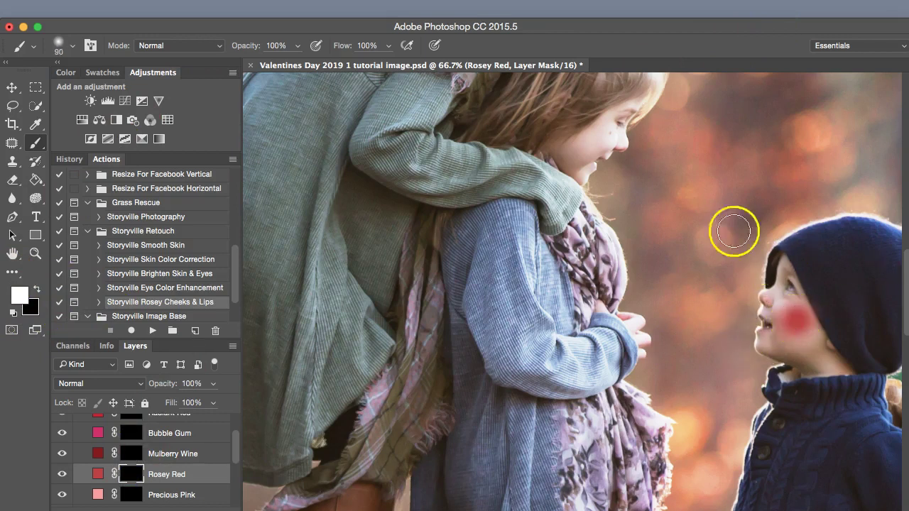
key("bracketleft")
left_click_drag(599, 132, 600, 135)
left_click_drag(163, 383, 91, 393)
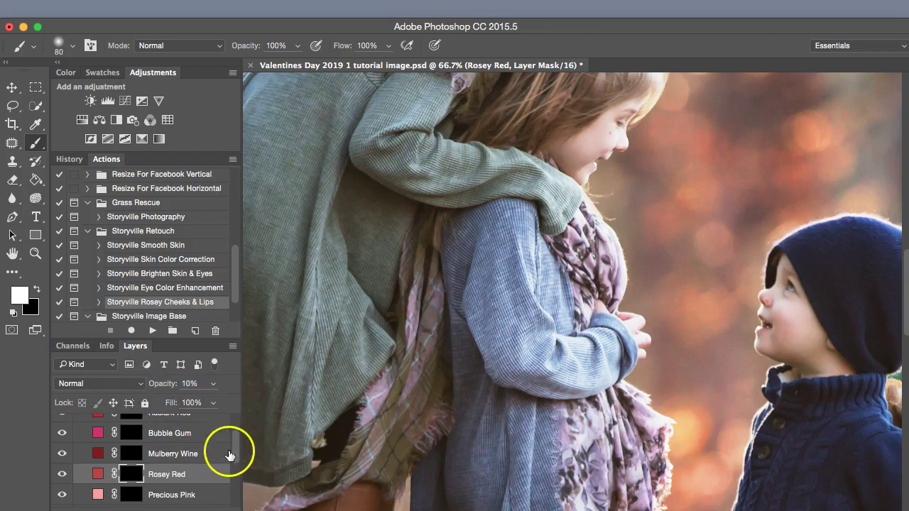
scroll(231, 437, "up", 3)
Collapse the Rosey Cheeks group and toggle its visibility to compare the cheek blush.
left_click(79, 422)
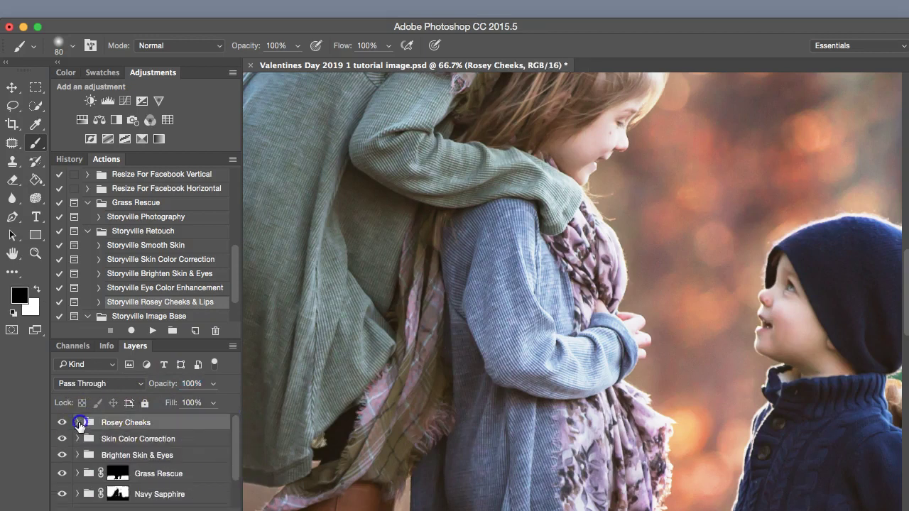
left_click(62, 422)
left_click(64, 422)
left_click(68, 422)
left_click(68, 421)
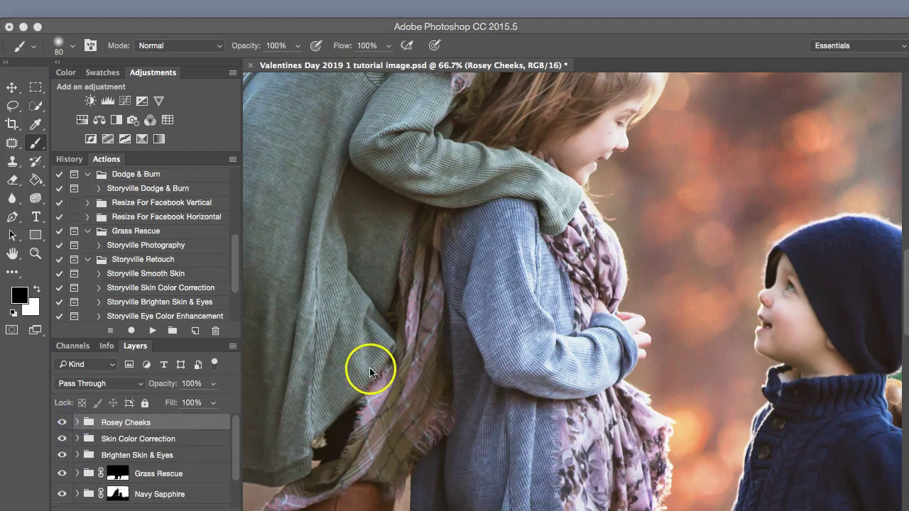
Zoom out and run the Storyville Dodge & Burn action.
key("super+minus")
key("super+minus")
key("super+minus")
key("super+minus")
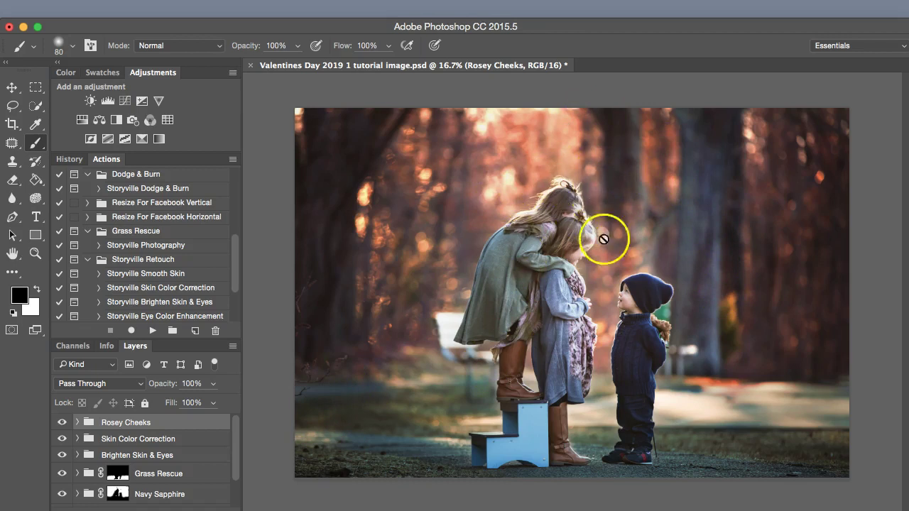
left_click(133, 185)
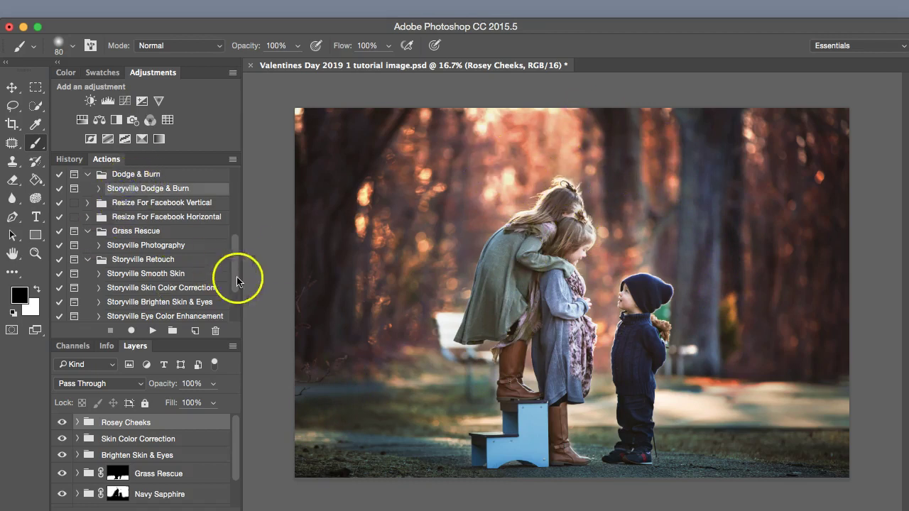
left_click(153, 331)
Continue the action, zoom to 66.7%, and burn strands of the younger girl's hair.
left_click(563, 135)
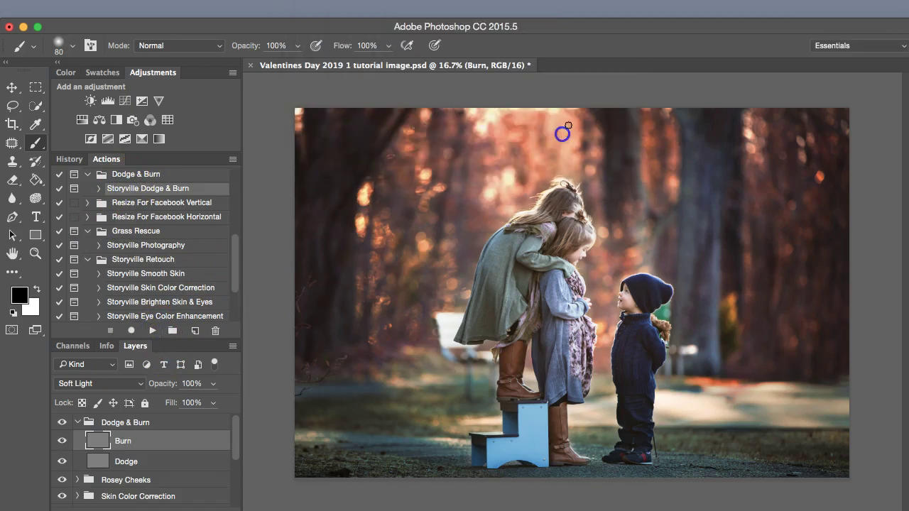
key("super+equal")
key("super+equal")
key("super+equal")
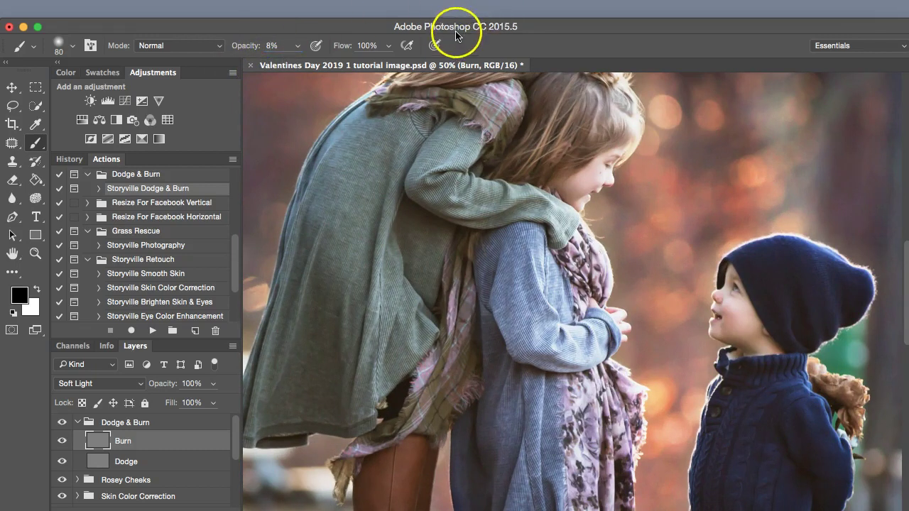
key("super+equal")
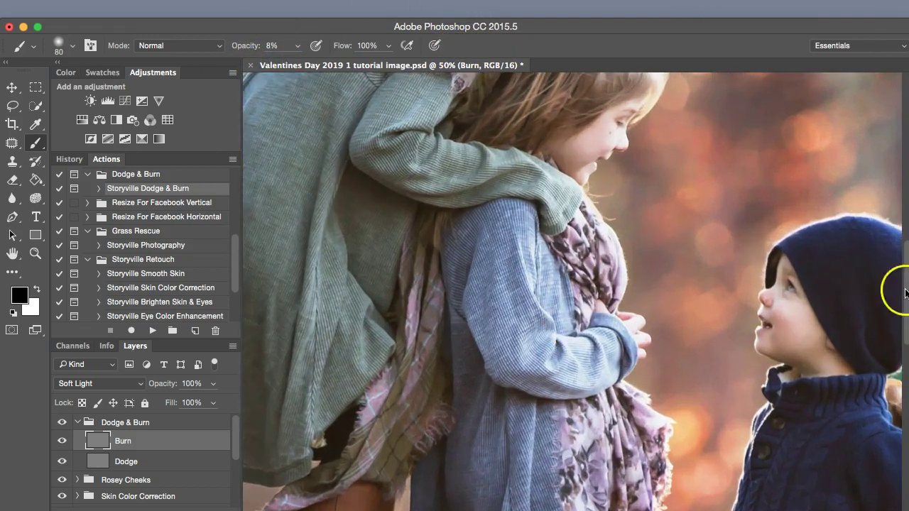
scroll(896, 302, "up", 6)
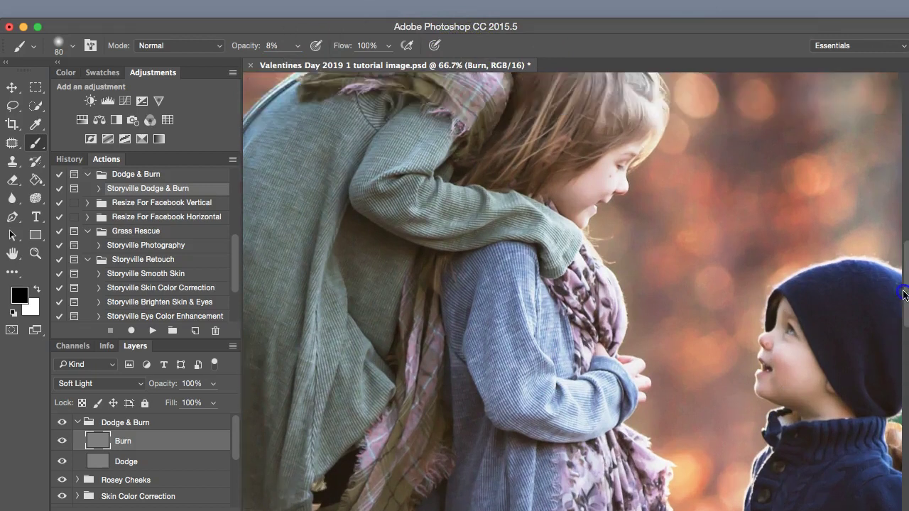
key("bracketleft")
key("bracketleft")
key("bracketleft")
key("bracketleft")
key("bracketleft")
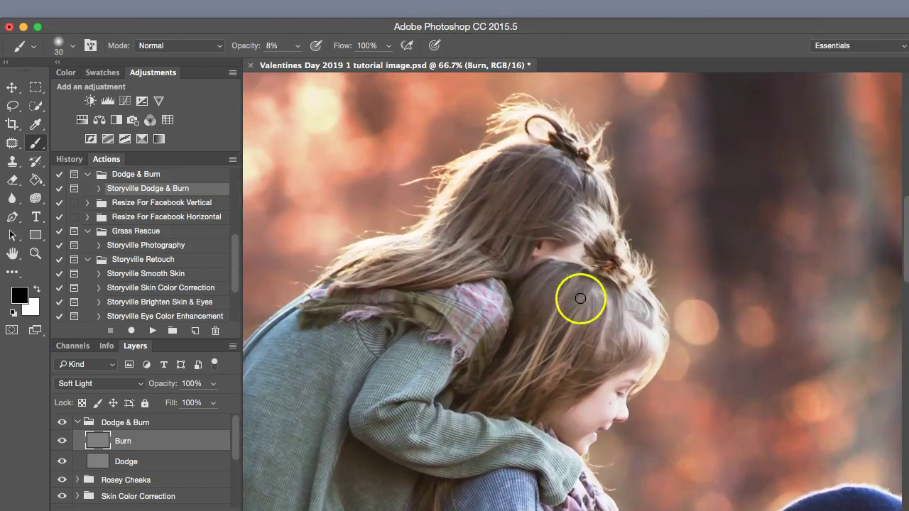
left_click_drag(561, 307, 552, 345)
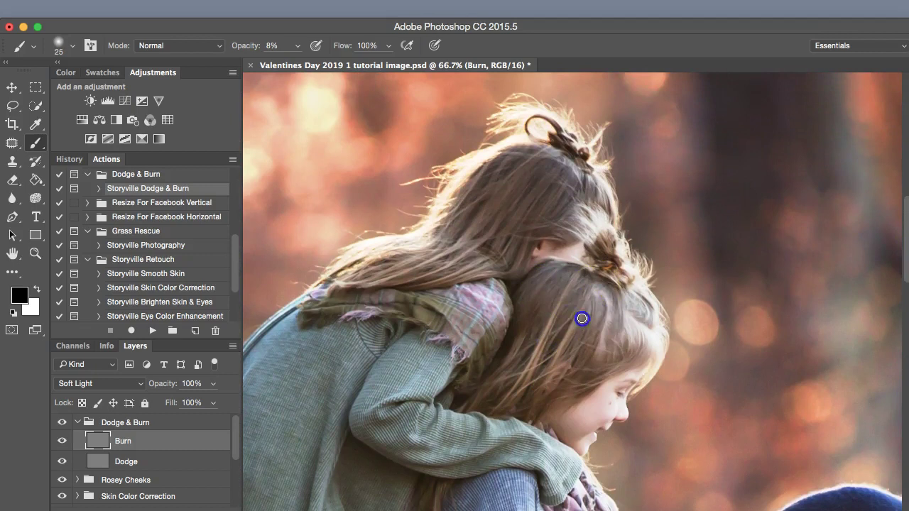
left_click_drag(582, 319, 577, 345)
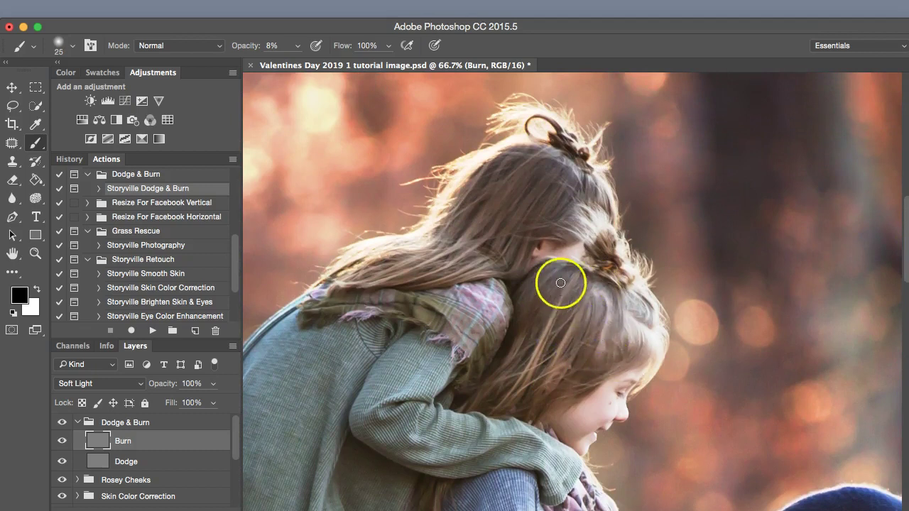
mouse_move(561, 283)
left_mouse_down()
mouse_move(526, 362)
mouse_move(519, 351)
mouse_move(503, 390)
left_mouse_up()
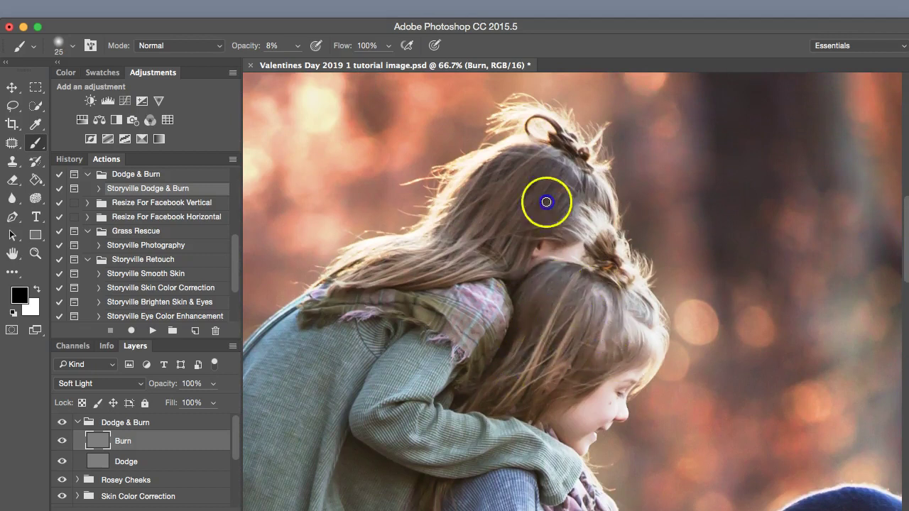
Burn the older girl's hair and further strands across both girls' hair.
mouse_move(546, 202)
left_mouse_down()
mouse_move(528, 235)
mouse_move(539, 170)
mouse_move(521, 205)
mouse_move(539, 158)
left_mouse_up()
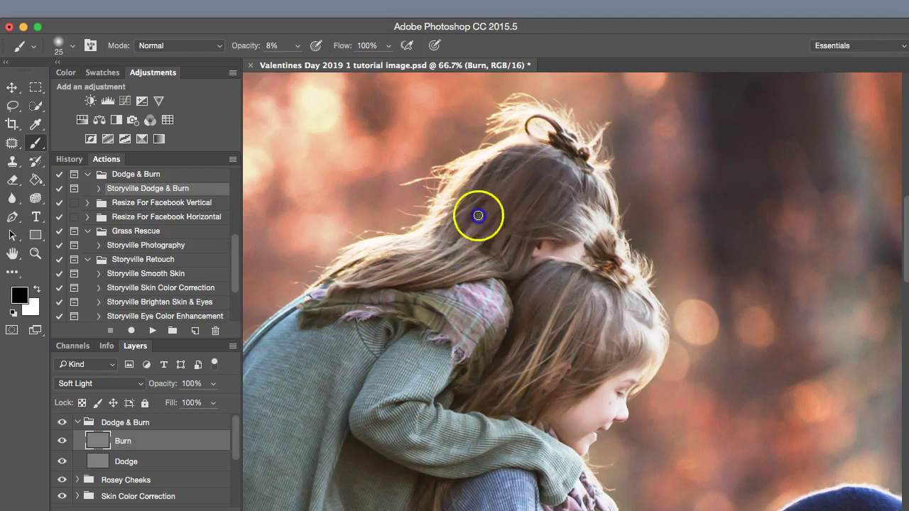
left_click_drag(479, 215, 471, 220)
mouse_move(528, 160)
left_mouse_down()
mouse_move(508, 175)
mouse_move(522, 199)
mouse_move(516, 215)
mouse_move(538, 226)
mouse_move(572, 308)
mouse_move(625, 394)
left_mouse_up()
key("bracketleft")
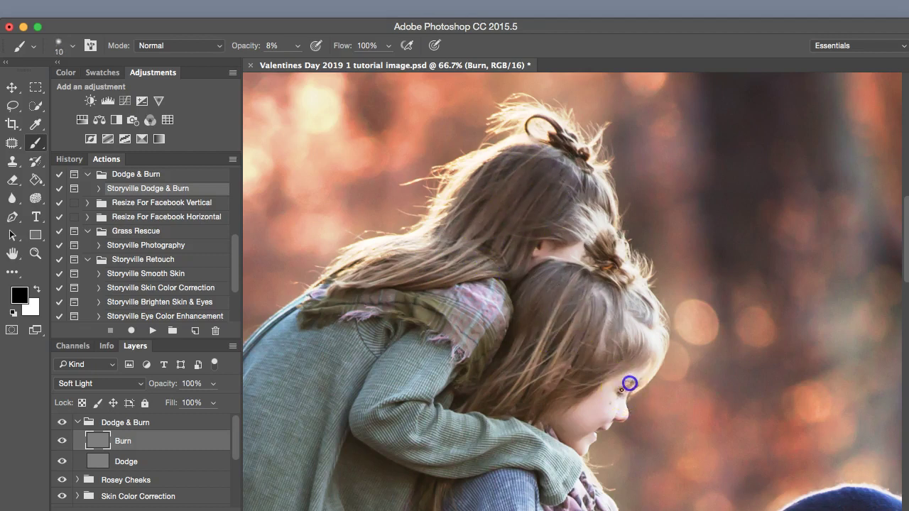
key("bracketright")
key("bracketright")
key("bracketright")
mouse_move(612, 316)
left_mouse_down()
mouse_move(591, 290)
mouse_move(559, 362)
mouse_move(578, 296)
left_mouse_up()
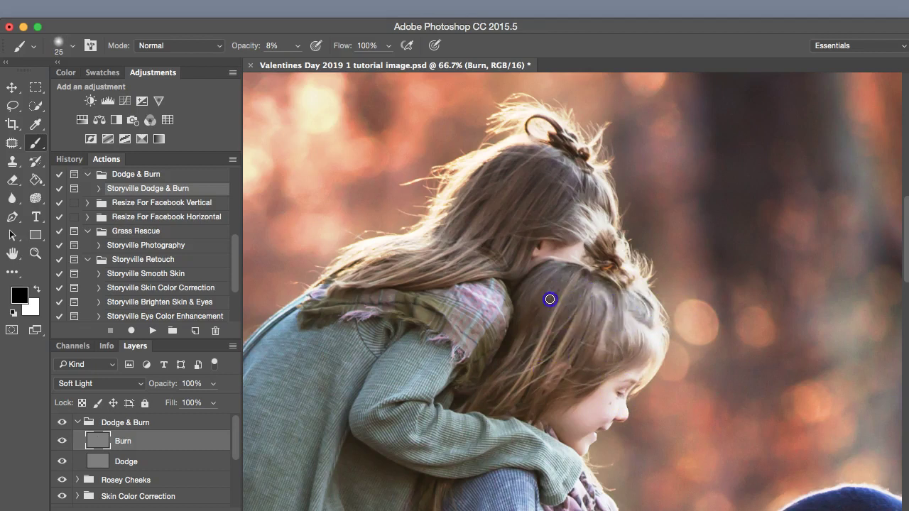
left_click(528, 357)
Switch the paint colour to white and paint fine strokes over the older girl's crown and hair.
left_click(504, 376)
left_click(126, 307)
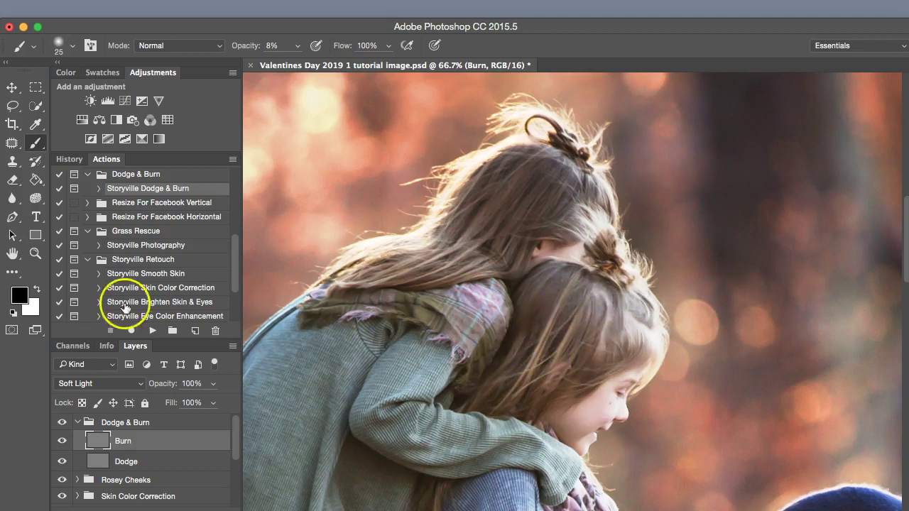
left_click(20, 296)
left_click(37, 290)
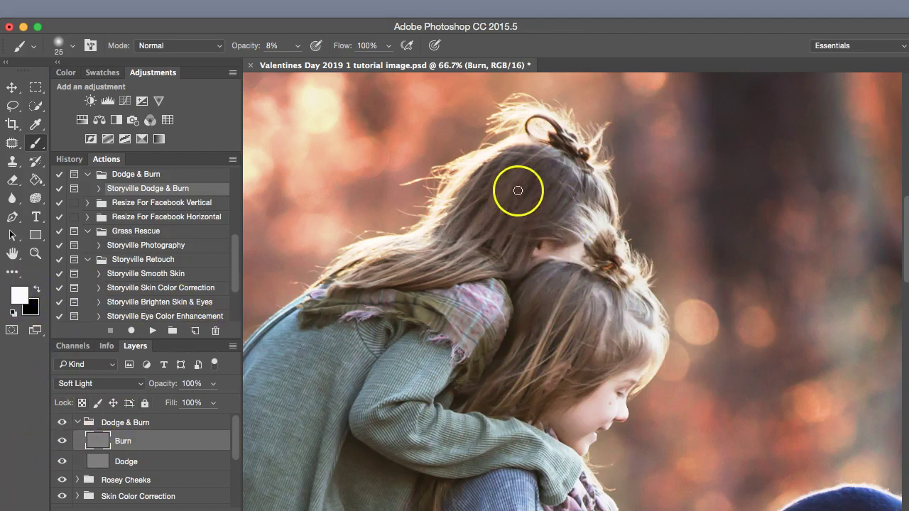
left_click(524, 161)
mouse_move(476, 219)
left_mouse_down()
mouse_move(504, 193)
mouse_move(499, 217)
left_mouse_up()
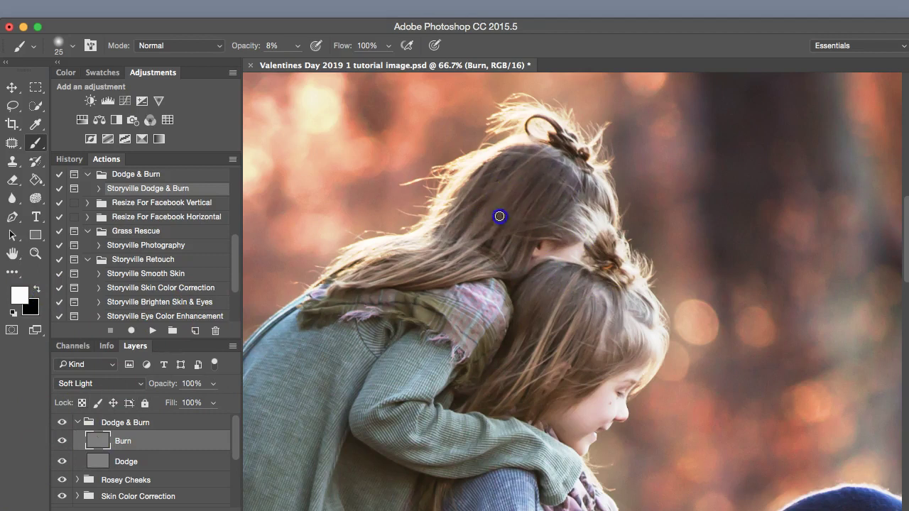
key("bracketleft")
key("bracketleft")
left_click(502, 236)
mouse_move(524, 205)
left_mouse_down()
mouse_move(552, 189)
mouse_move(521, 220)
left_mouse_up()
mouse_move(515, 262)
left_mouse_down()
mouse_move(502, 266)
mouse_move(509, 246)
left_mouse_up()
Work over the younger girl's hair, then switch back to black and burn more strands.
left_click_drag(565, 181, 517, 278)
left_click(544, 211)
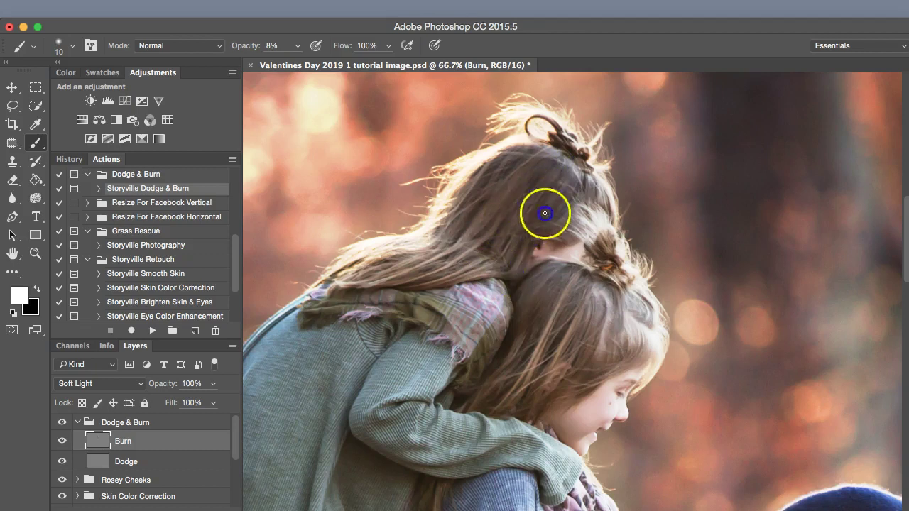
mouse_move(562, 297)
left_mouse_down()
mouse_move(544, 375)
mouse_move(594, 291)
mouse_move(564, 350)
mouse_move(578, 311)
left_mouse_up()
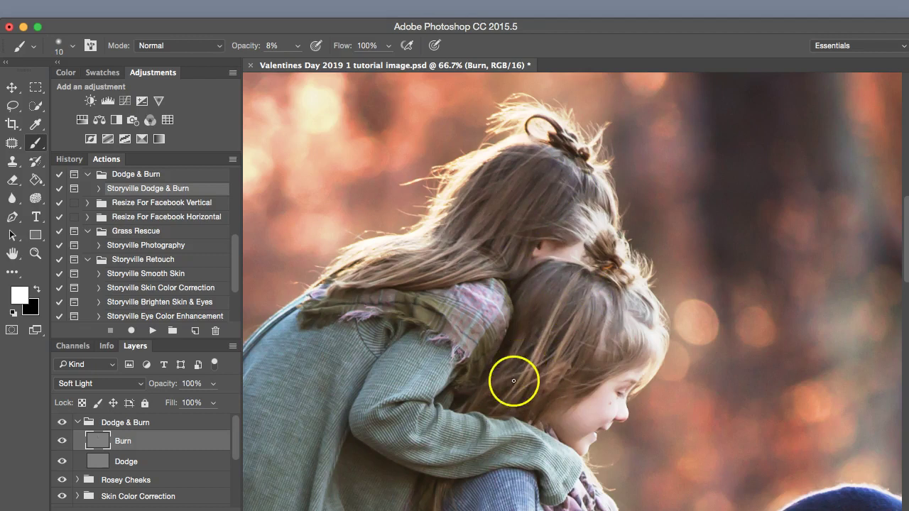
left_click_drag(562, 366, 545, 354)
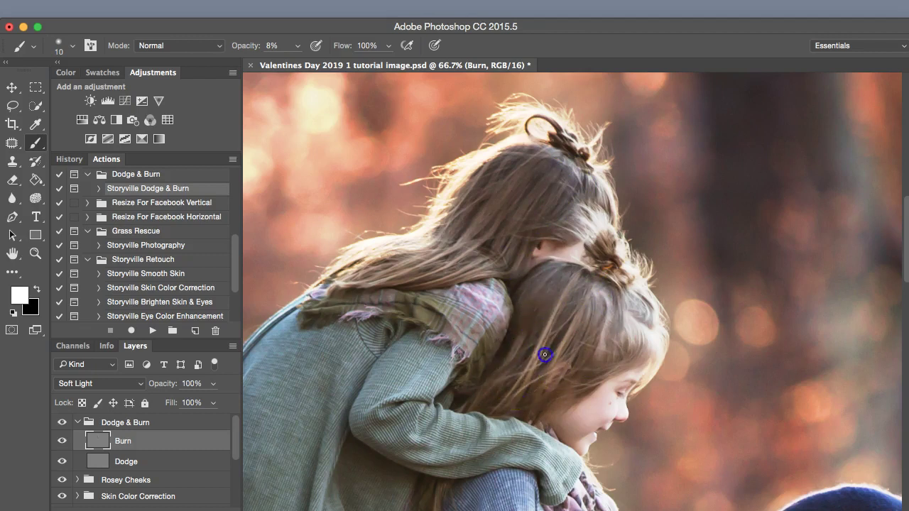
mouse_move(509, 408)
left_mouse_down()
mouse_move(495, 381)
mouse_move(600, 306)
left_mouse_up()
key("x")
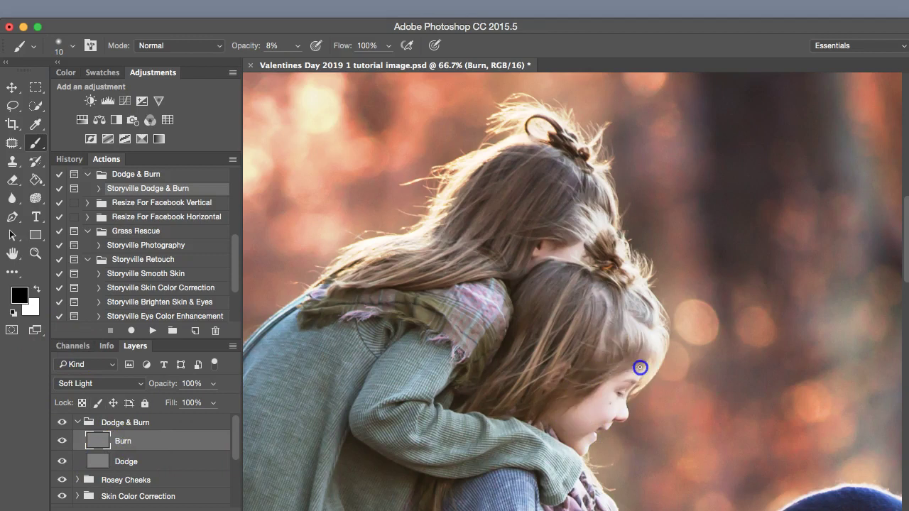
mouse_move(588, 353)
left_mouse_down()
mouse_move(566, 365)
mouse_move(582, 313)
left_mouse_up()
left_click_drag(539, 341, 514, 356)
Toggle the Dodge & Burn group off and on to compare the hair, then zoom out and collapse it.
left_click(60, 423)
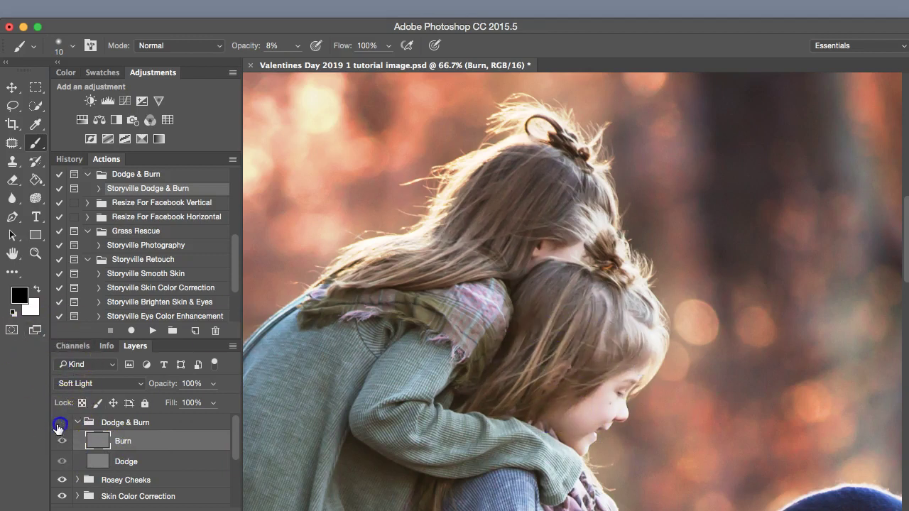
left_click(59, 431)
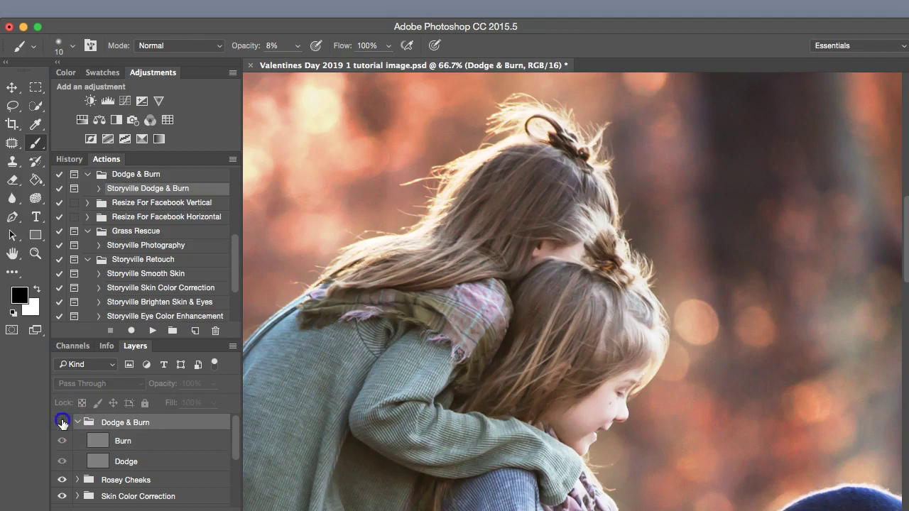
left_click(61, 423)
left_click(63, 423)
left_click(62, 424)
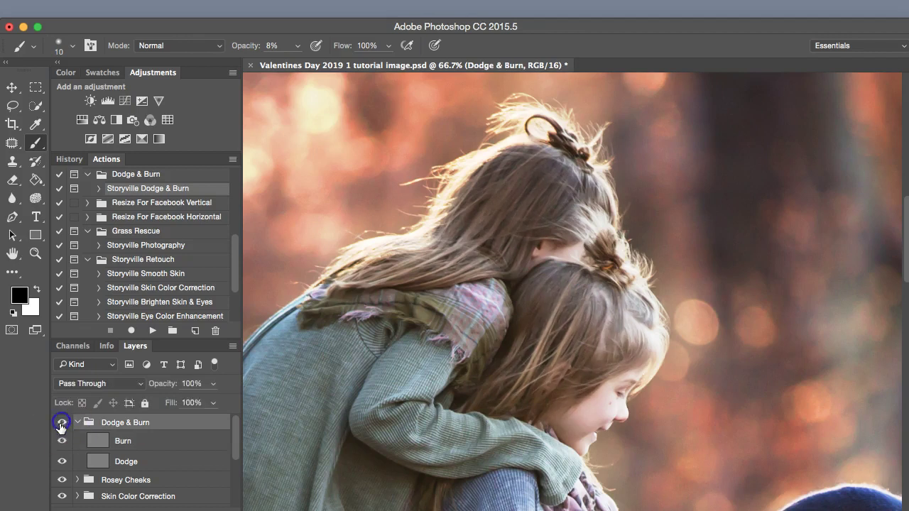
key("super+minus")
key("super+minus")
key("super+minus")
key("super+minus")
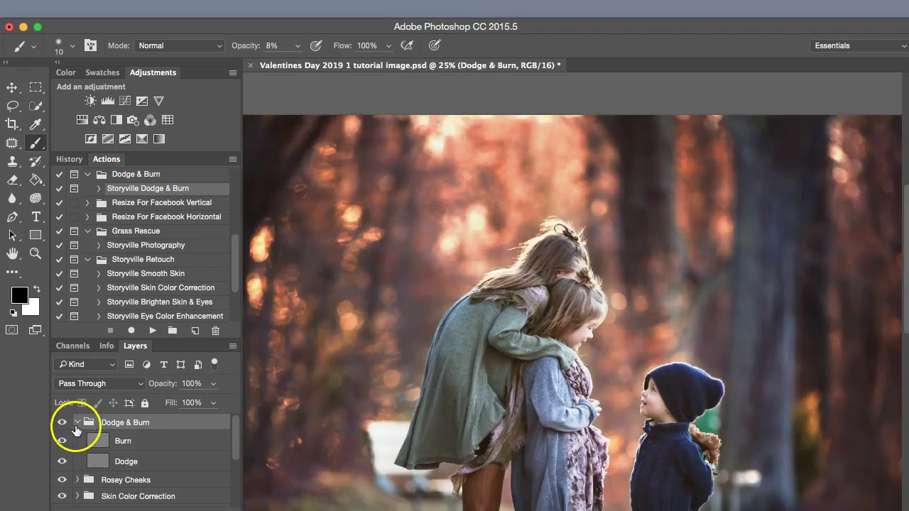
left_click(77, 422)
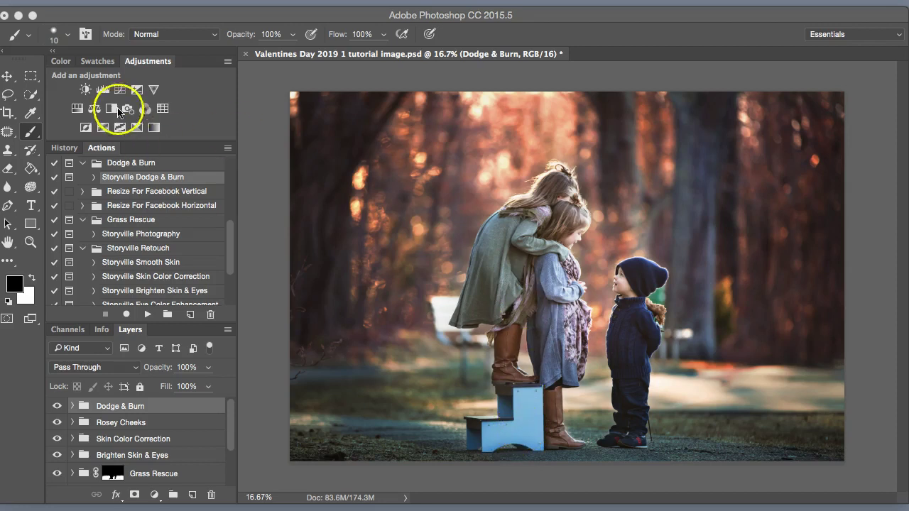
Add a Hue/Saturation layer shifting the stool's Cyans to Hue -34, Saturation +16, Lightness -39.
left_click(72, 107)
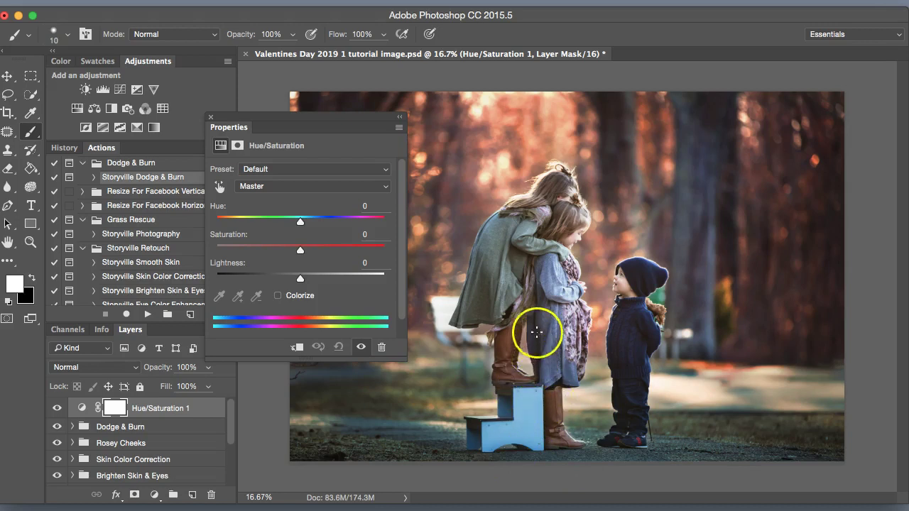
left_click(222, 186)
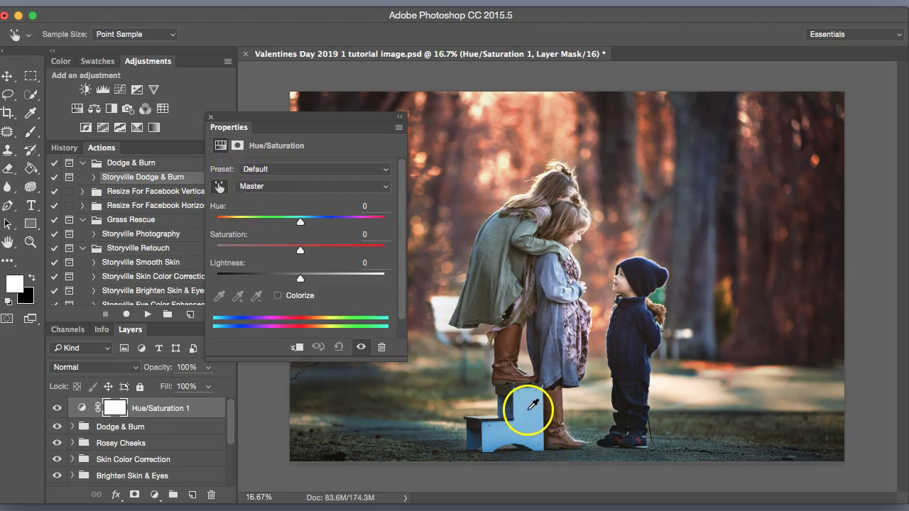
left_click(529, 405)
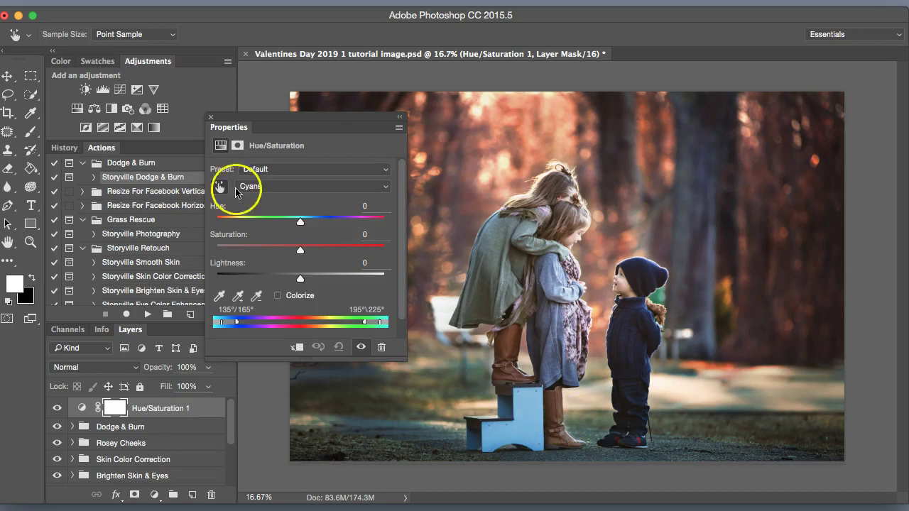
left_click_drag(299, 224, 298, 224)
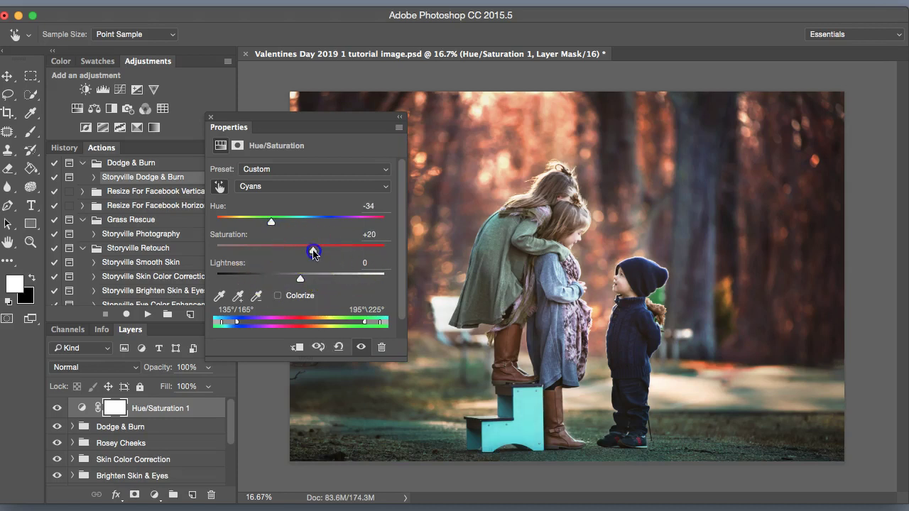
left_click_drag(300, 278, 272, 279)
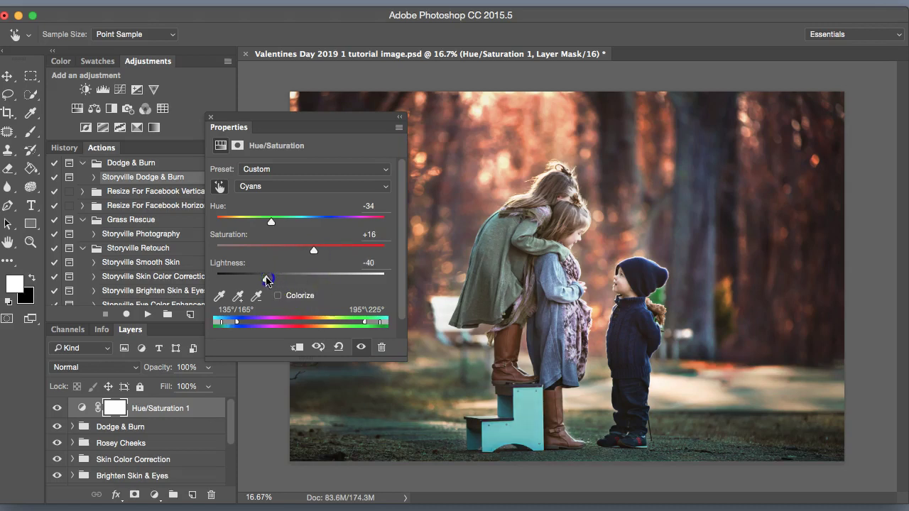
left_click(210, 117)
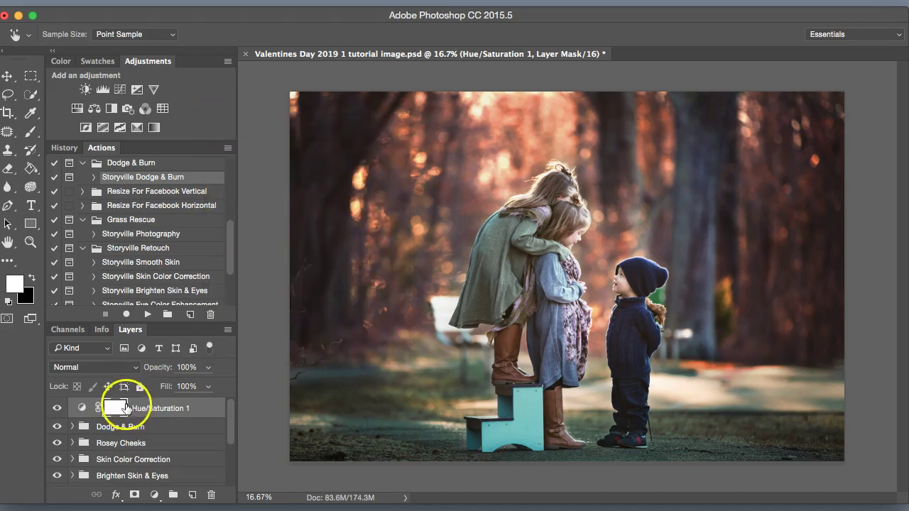
Invert the Hue/Saturation 1 mask to black and zoom in toward the stool.
key("b")
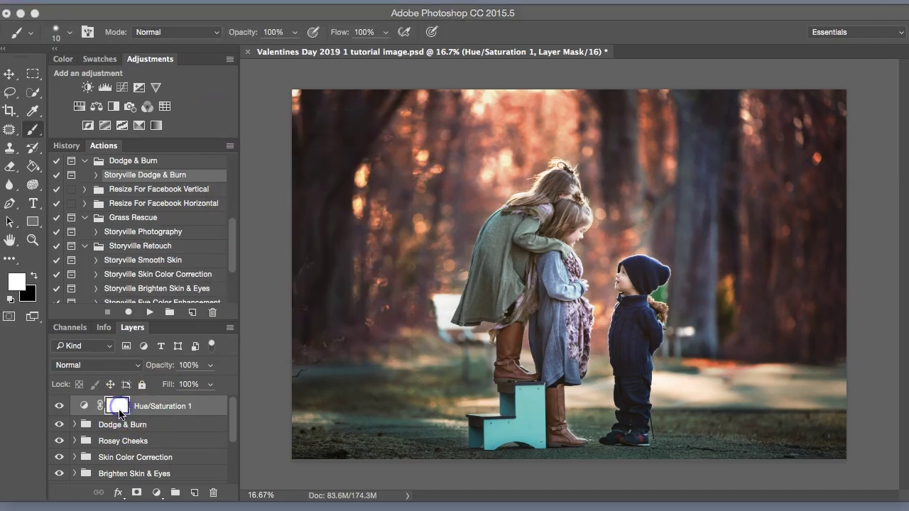
left_click(117, 409)
key("super+i")
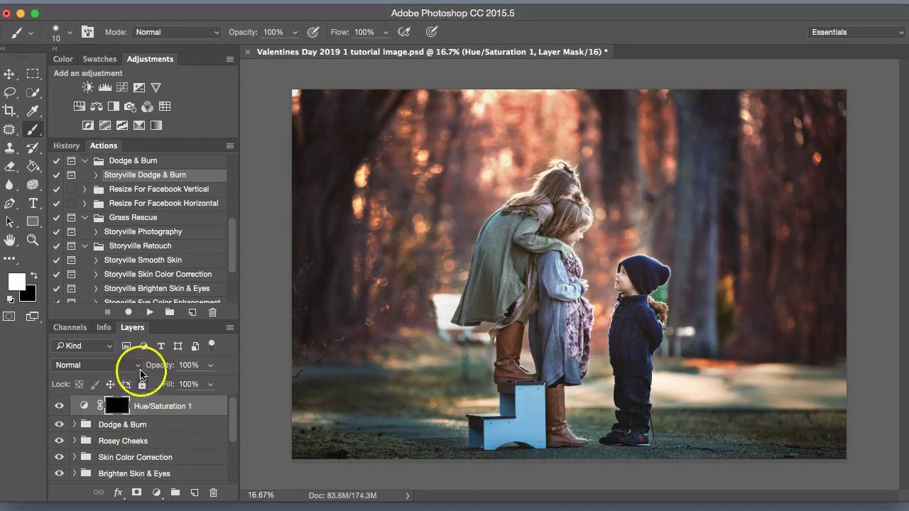
key("super+equal")
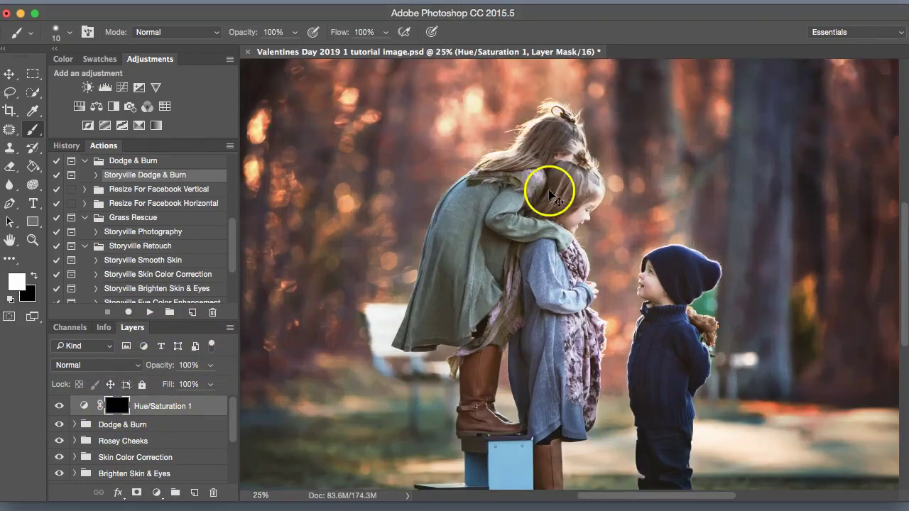
scroll(892, 249, "up", 2)
key("super+equal")
key("super+equal")
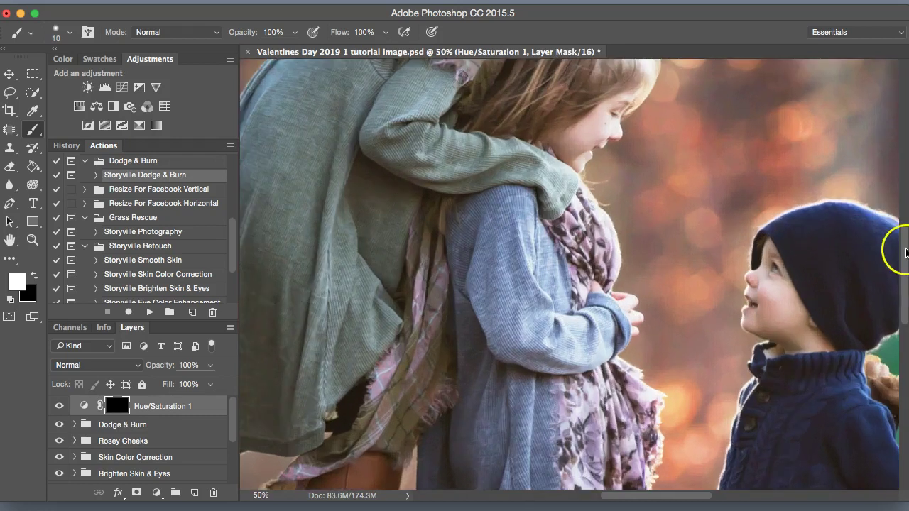
scroll(905, 253, "down", 10)
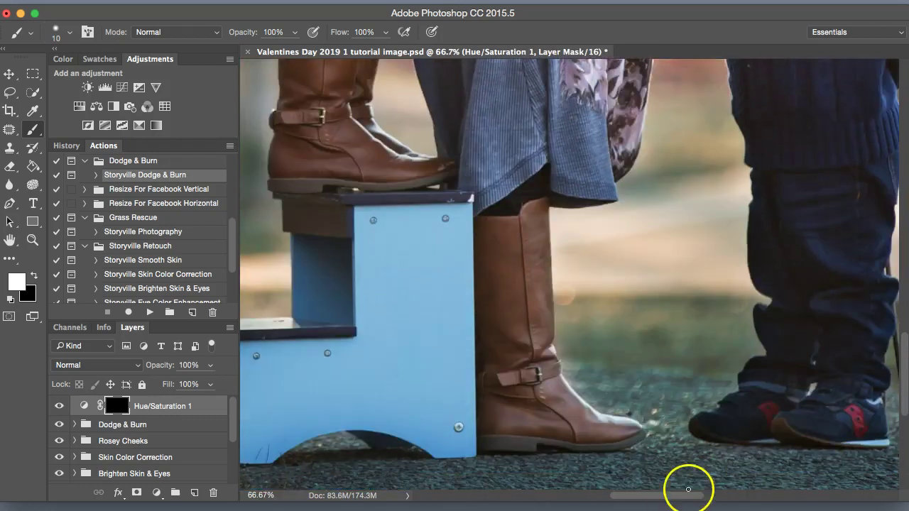
left_click_drag(688, 489, 660, 490)
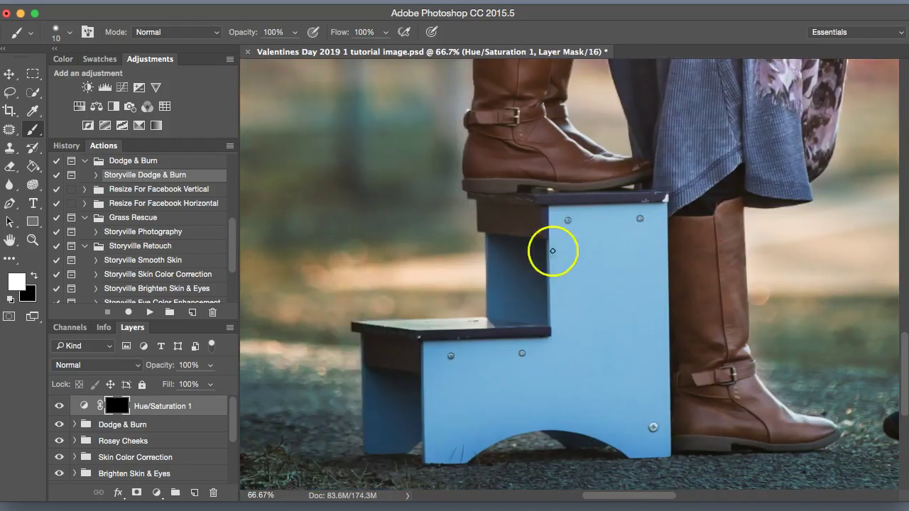
Lower the brush hardness to about 46%.
left_click(69, 32)
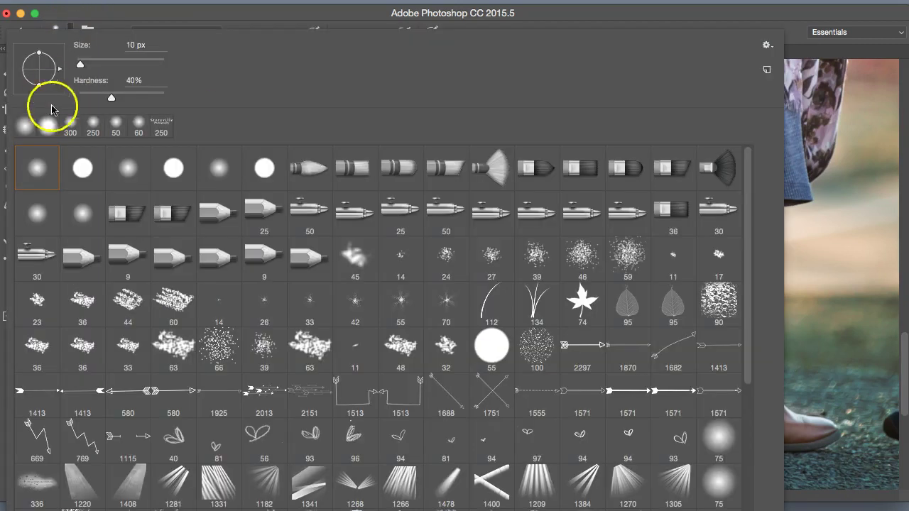
mouse_move(112, 97)
left_mouse_down()
mouse_move(81, 93)
mouse_move(112, 100)
left_mouse_up()
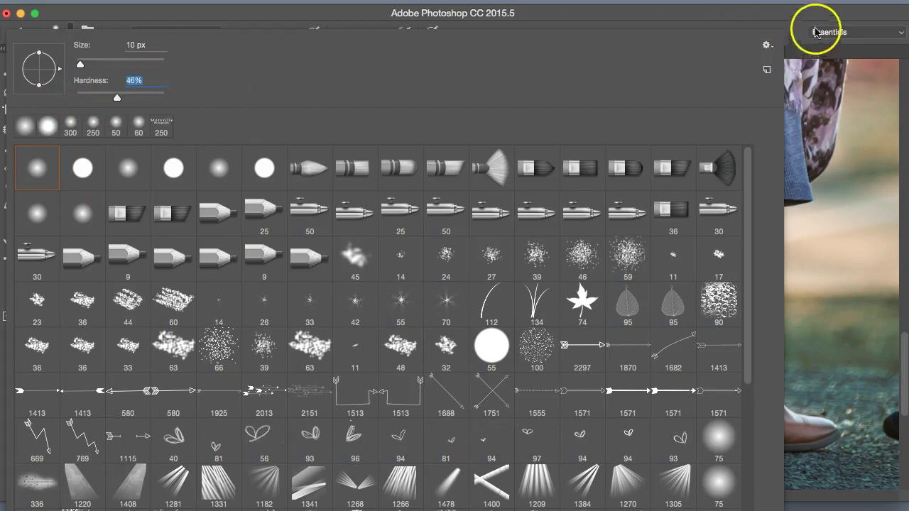
key("Return")
With a larger brush, paint the Hue/Saturation 1 mask to reveal teal across the whole stool.
key("bracketright")
key("bracketright")
key("bracketright")
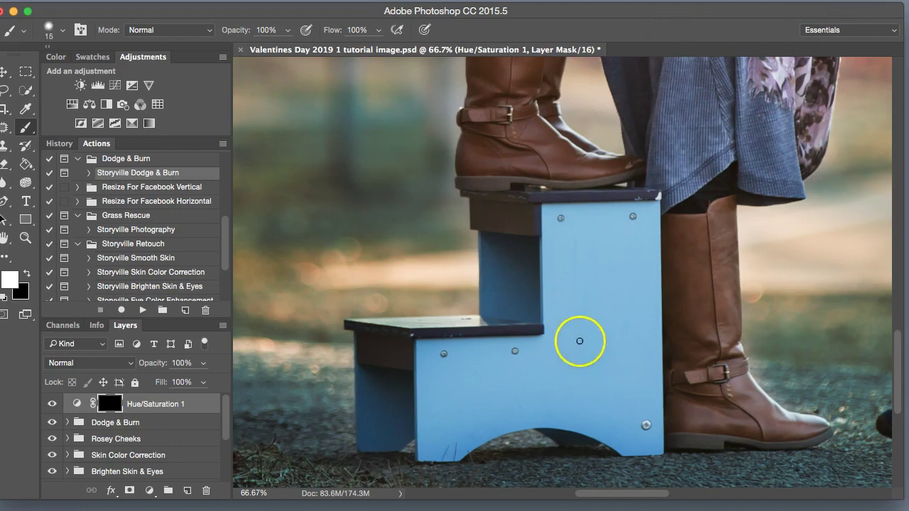
key("bracketright")
key("bracketright")
key("bracketright")
left_click_drag(566, 223, 560, 272)
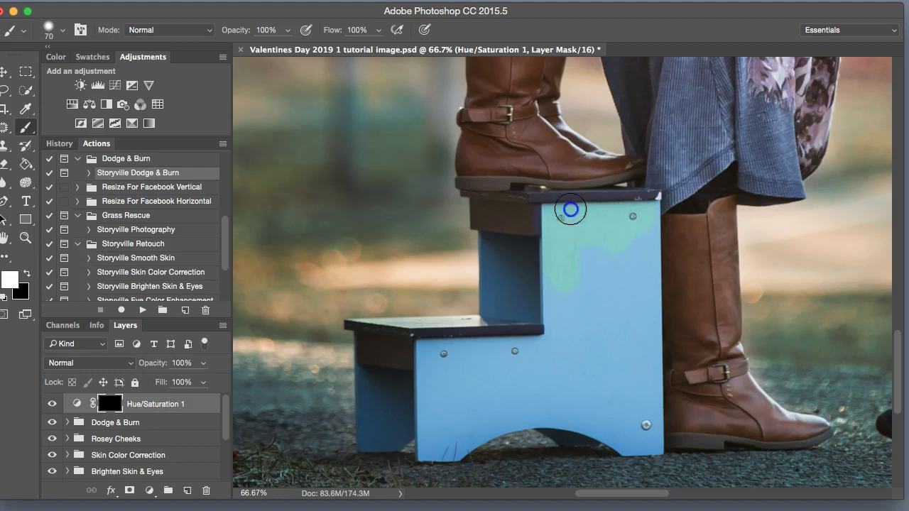
left_click_drag(615, 266, 644, 239)
mouse_move(645, 385)
left_mouse_down()
mouse_move(653, 439)
mouse_move(629, 441)
mouse_move(605, 427)
mouse_move(619, 348)
mouse_move(600, 252)
mouse_move(577, 254)
mouse_move(579, 406)
left_mouse_up()
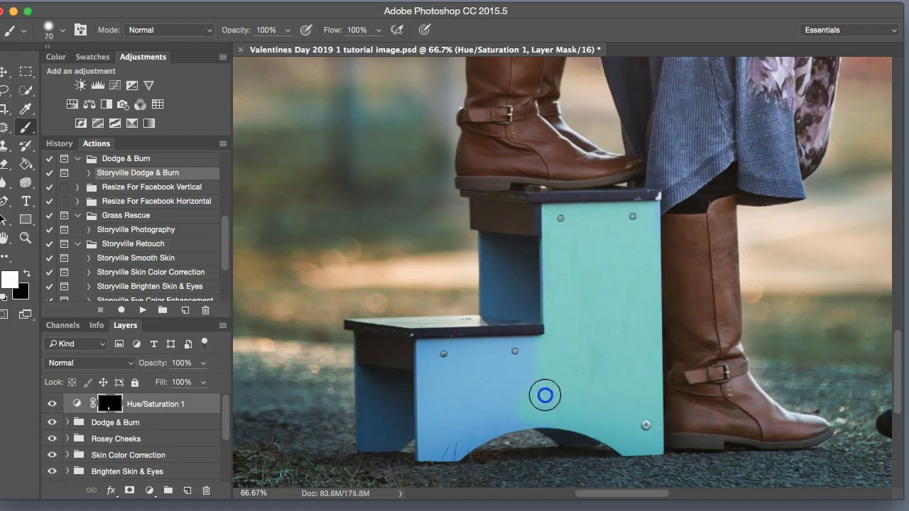
mouse_move(544, 396)
left_mouse_down()
mouse_move(548, 407)
mouse_move(501, 391)
mouse_move(540, 342)
left_mouse_up()
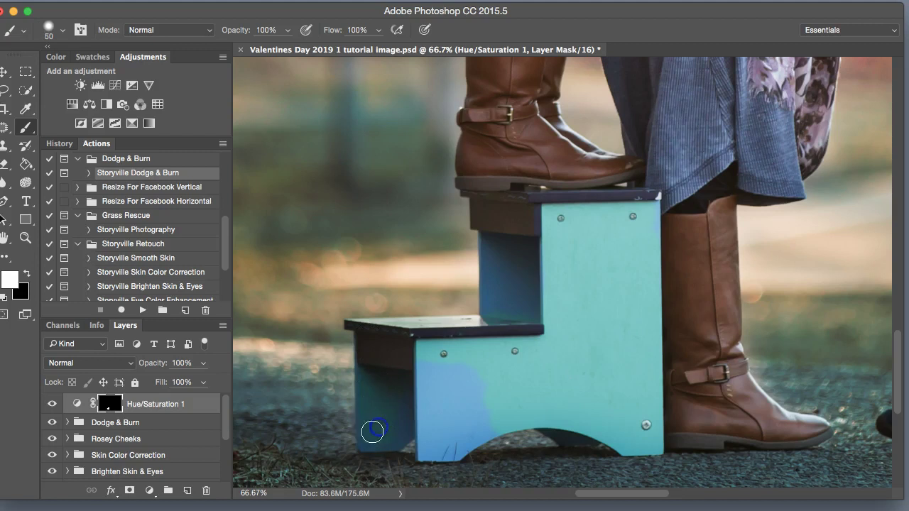
mouse_move(419, 365)
left_mouse_down()
mouse_move(427, 440)
mouse_move(456, 448)
mouse_move(449, 447)
mouse_move(528, 375)
mouse_move(468, 389)
mouse_move(458, 412)
mouse_move(456, 357)
left_mouse_up()
left_click(591, 298)
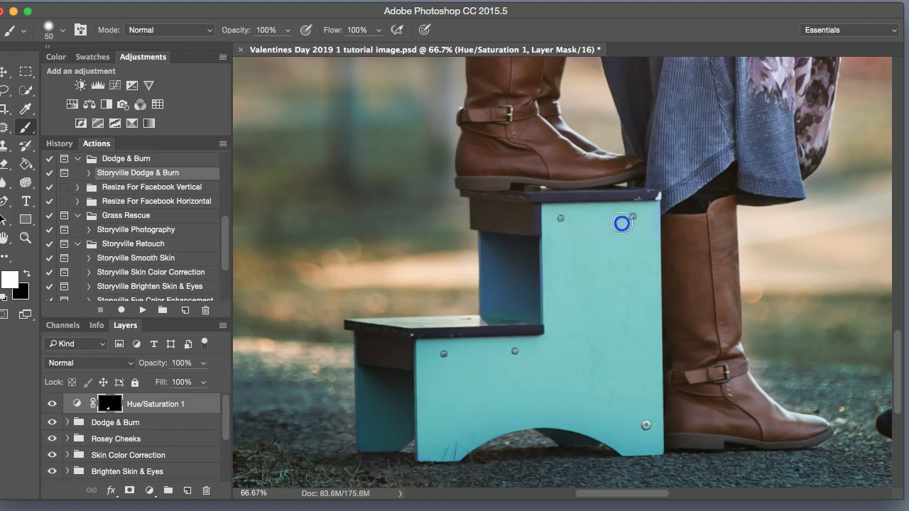
mouse_move(645, 216)
left_mouse_down()
mouse_move(651, 244)
mouse_move(628, 402)
mouse_move(635, 445)
left_mouse_up()
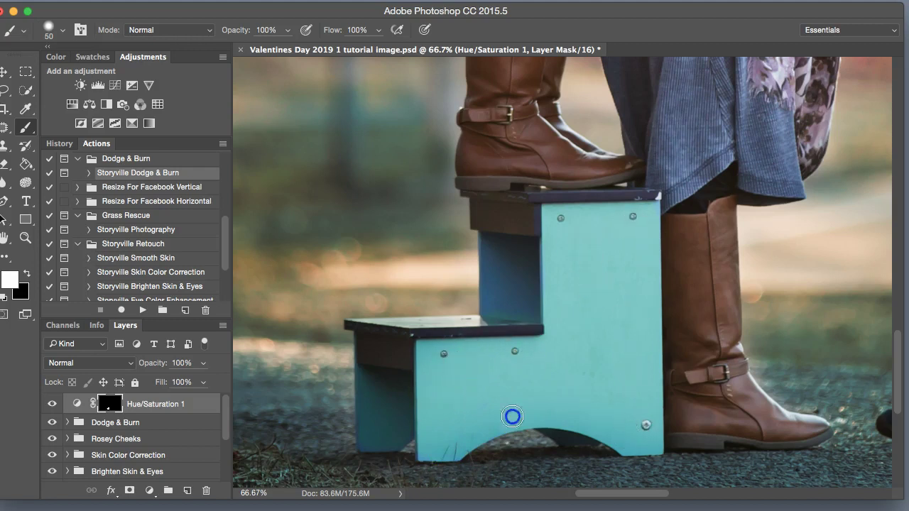
left_click(334, 171)
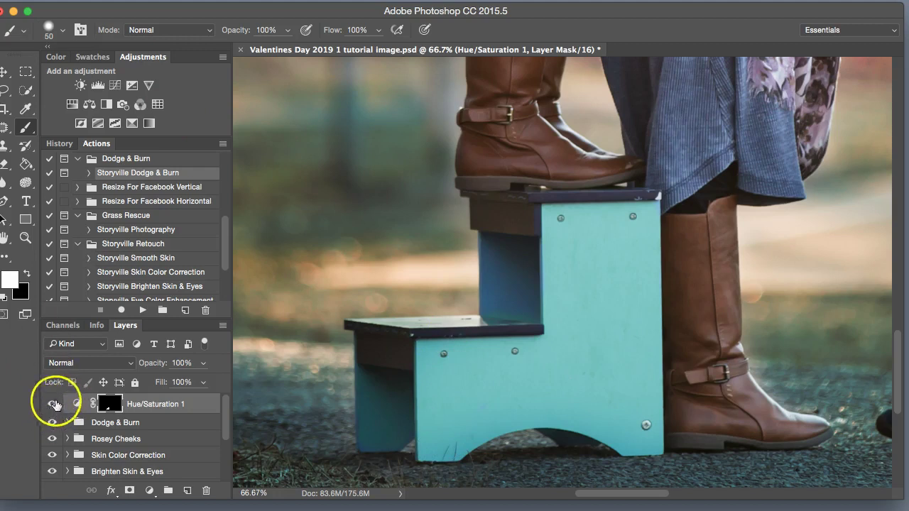
Toggle Hue/Saturation 1 off and on to compare teal against blue, then zoom out.
left_click(47, 404)
left_click(50, 405)
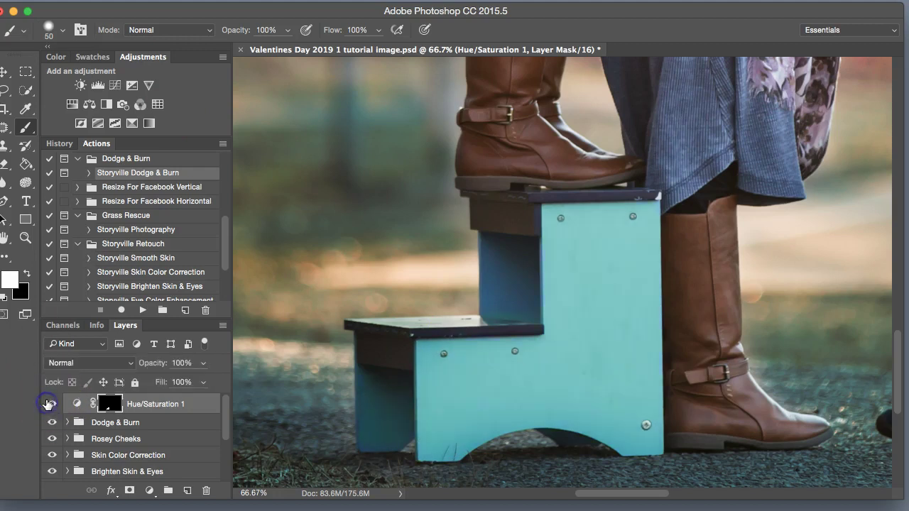
left_click(48, 404)
left_click(47, 404)
key("super+minus")
key("super+minus")
key("super+minus")
key("super+minus")
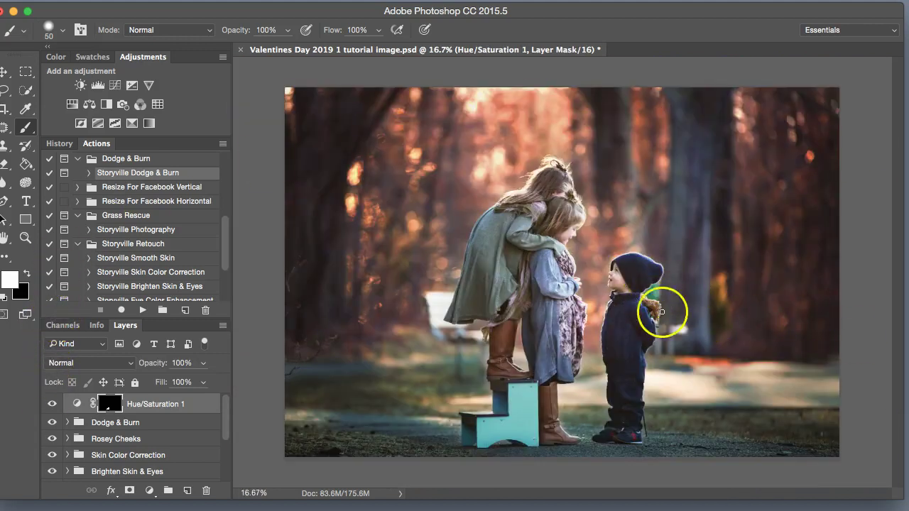
Zoom in on the boy and add a Hue/Saturation 2 layer with Master Hue -30.
key("super+equal")
key("super+equal")
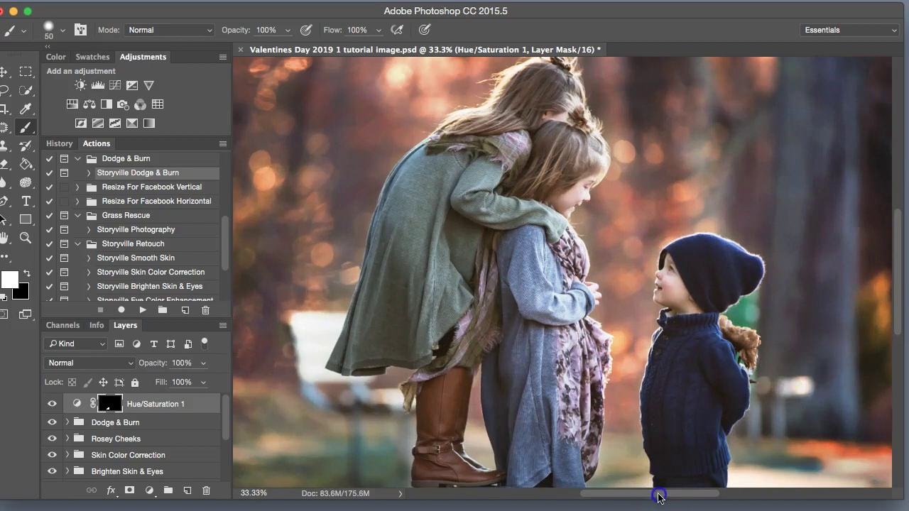
left_click_drag(658, 497, 689, 495)
key("super+equal")
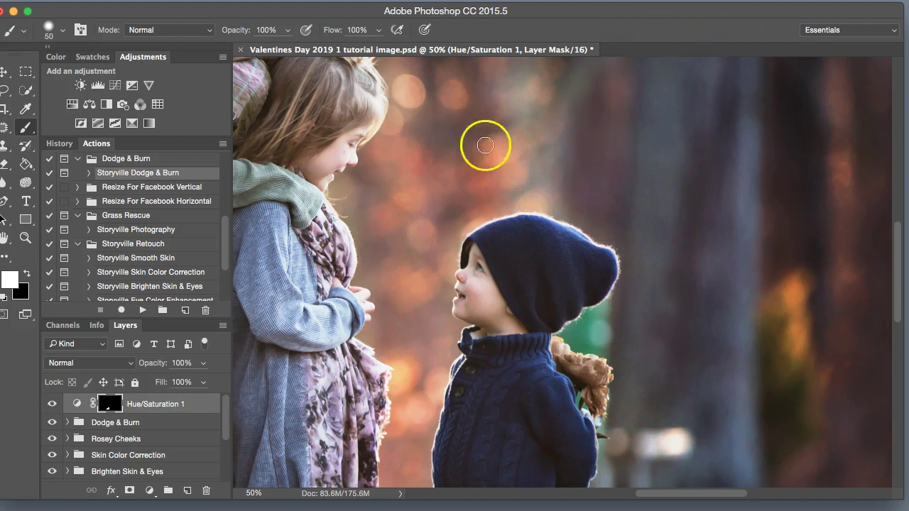
left_click(71, 105)
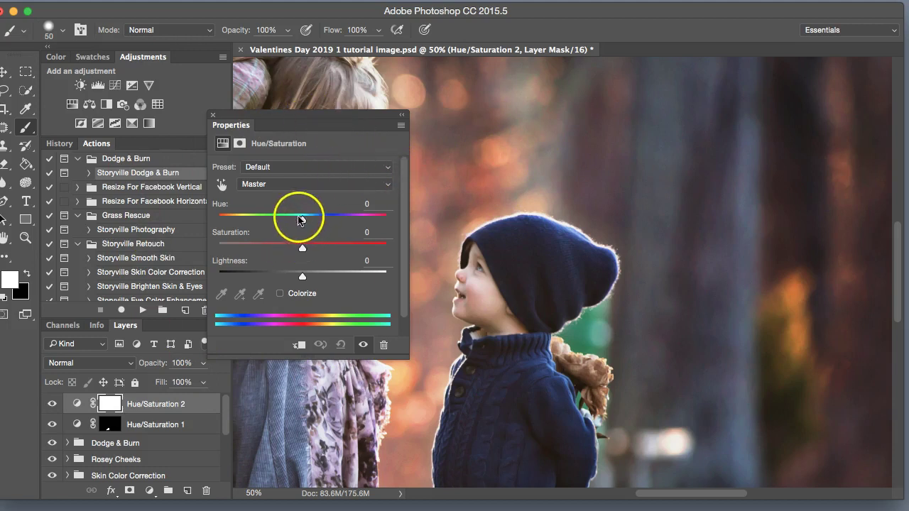
mouse_move(298, 220)
left_mouse_down()
mouse_move(321, 216)
mouse_move(281, 227)
mouse_move(305, 229)
mouse_move(317, 220)
mouse_move(282, 226)
left_mouse_up()
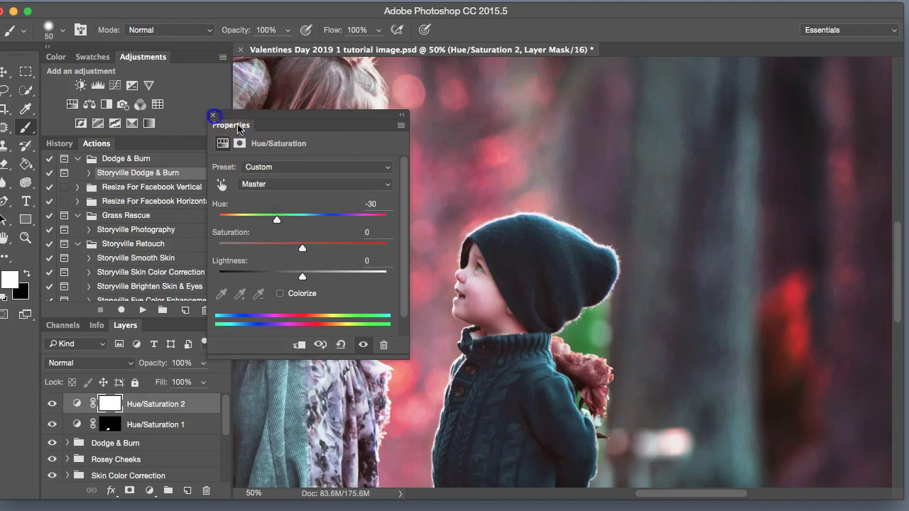
left_click(212, 114)
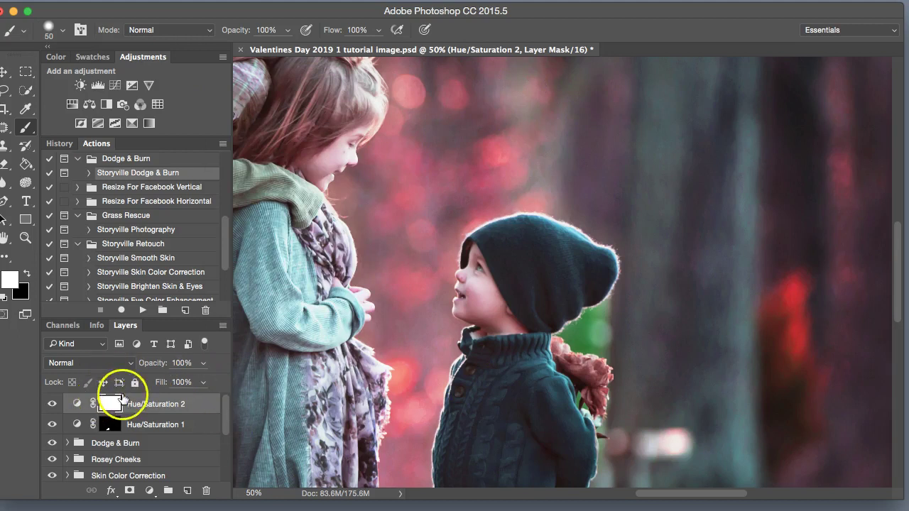
Invert the Hue/Saturation 2 mask and set the brush hardness to 0% for the flower.
key("super+i")
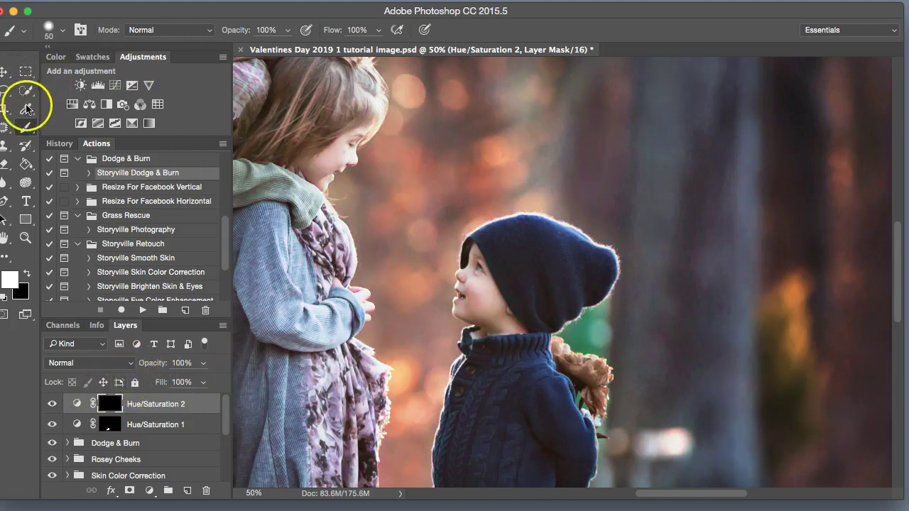
left_click(48, 29)
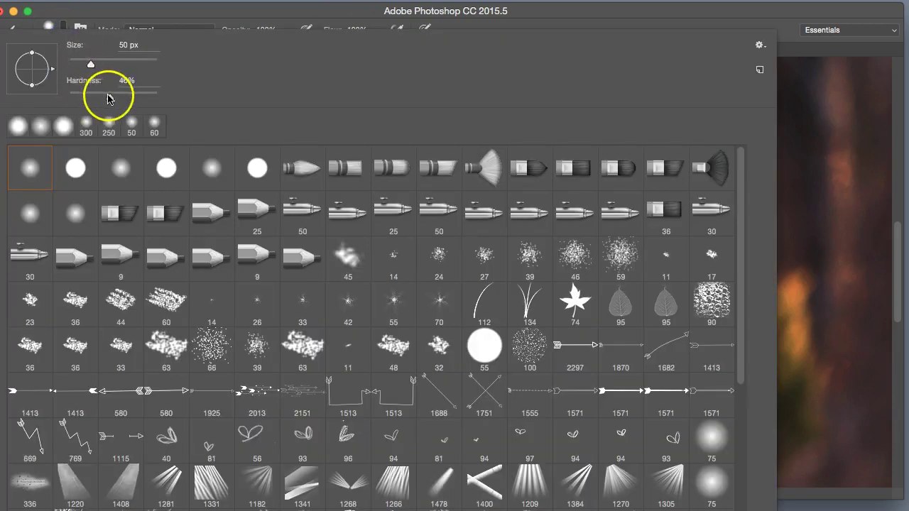
left_click_drag(109, 97, 84, 103)
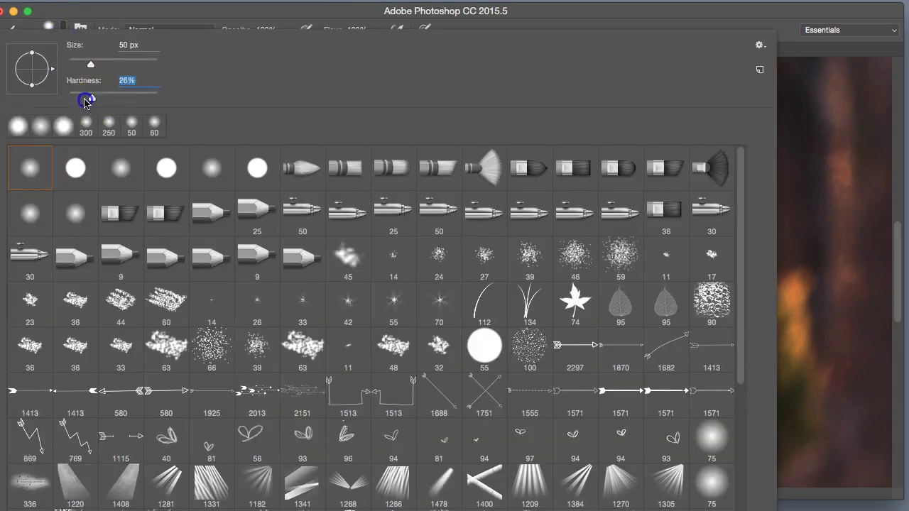
left_click(722, 12)
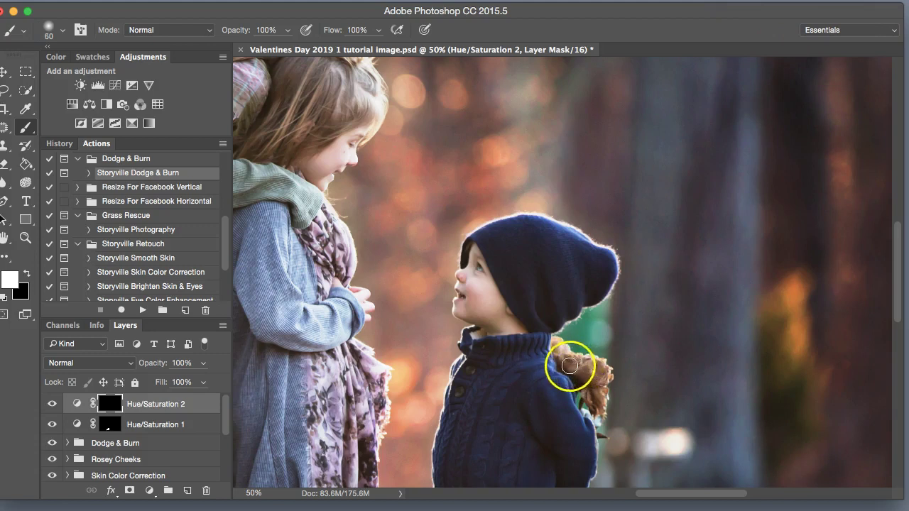
key("bracketright")
key("bracketright")
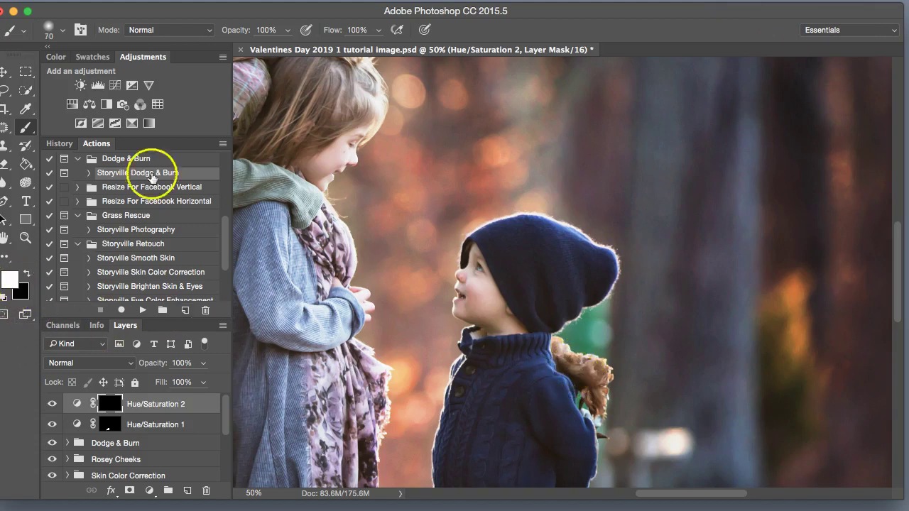
key("bracketleft")
key("bracketleft")
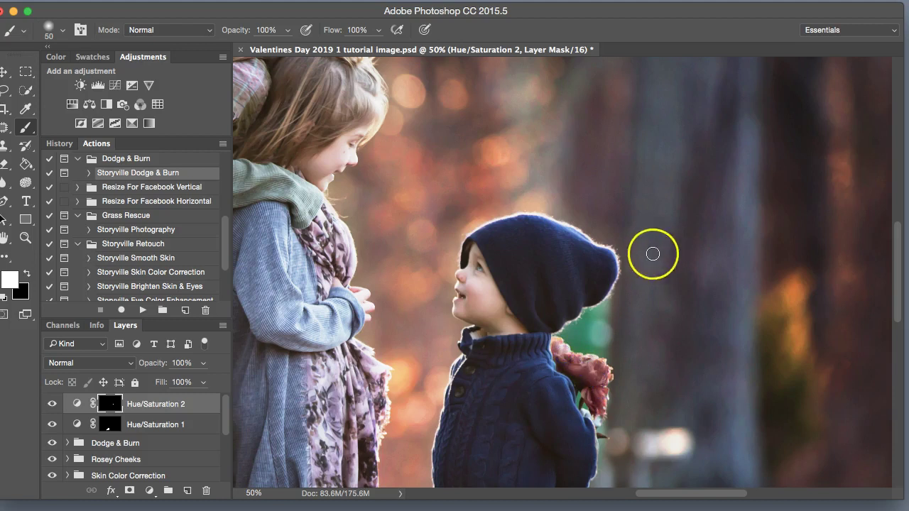
key("super+minus")
key("super+minus")
key("super+minus")
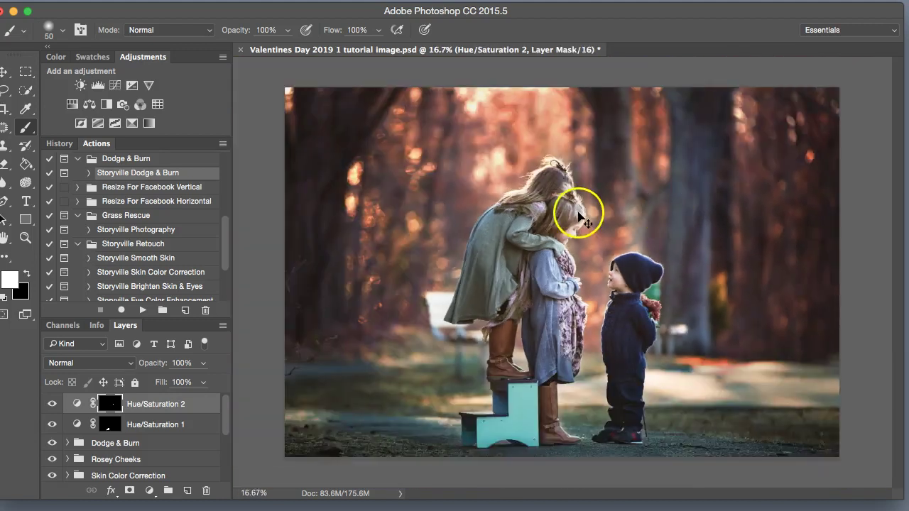
Select every edit layer down to Image Base and group them into Group 1.
key("super+minus")
key("super+plus")
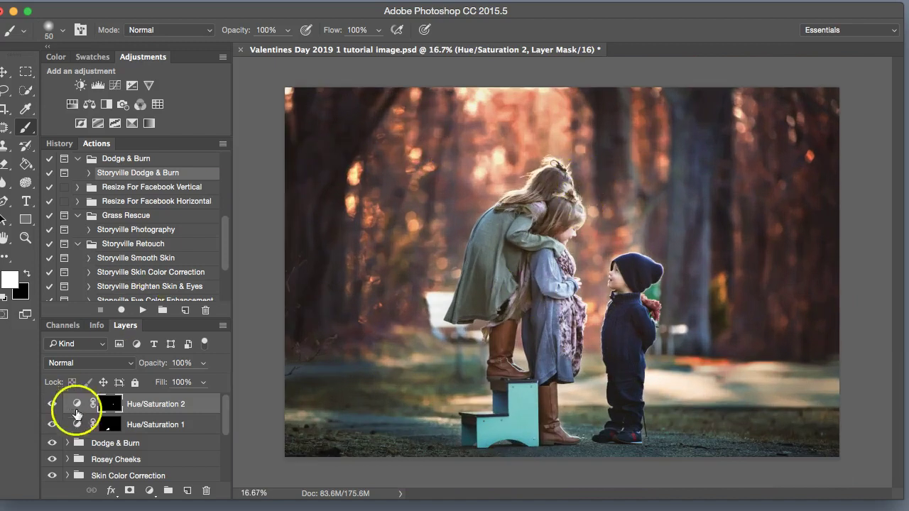
left_click_drag(228, 425, 234, 447)
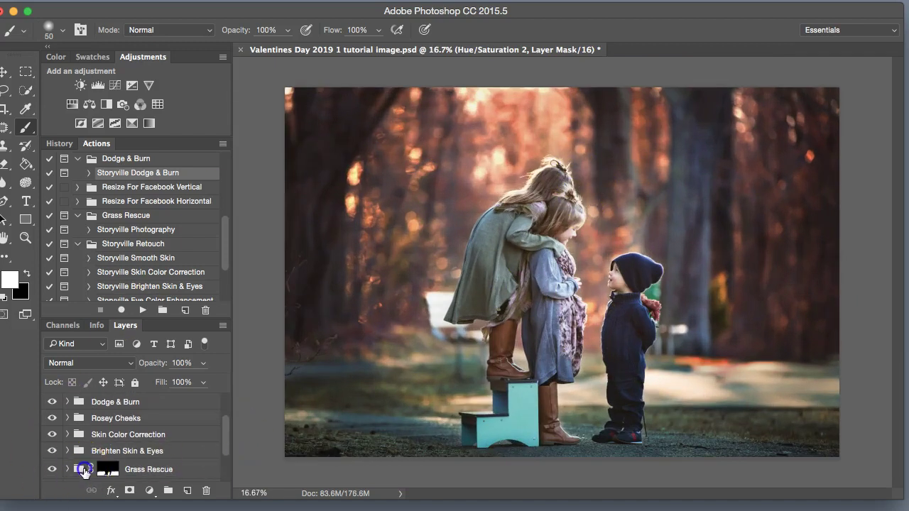
left_click(81, 468)
scroll(226, 455, "down", 1)
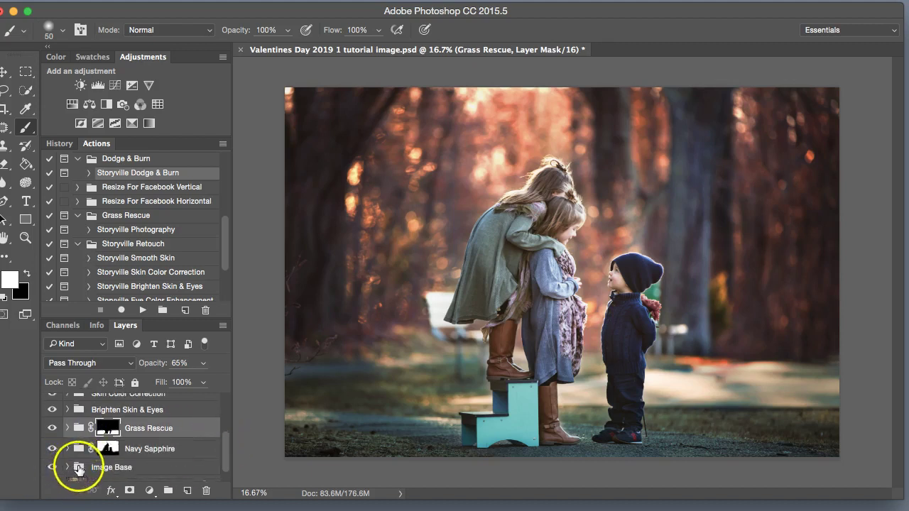
left_click(75, 467)
left_click_drag(222, 465, 223, 396)
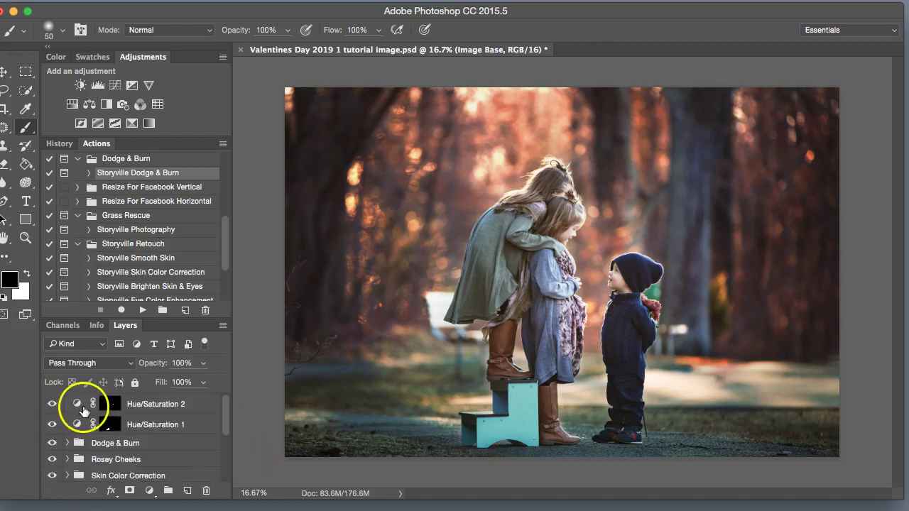
key("super+alt+a")
left_click(168, 490)
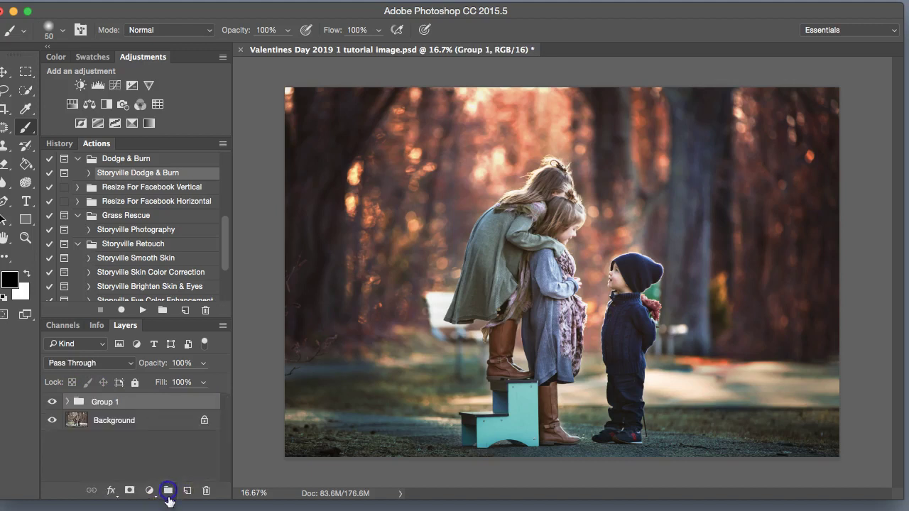
Toggle Group 1 off and on twice to compare the original and edited photo.
left_click(53, 402)
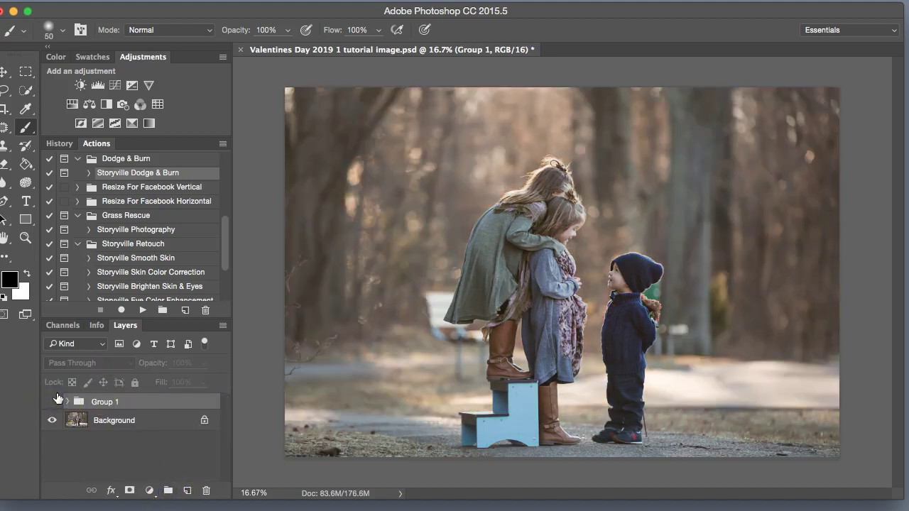
left_click(52, 402)
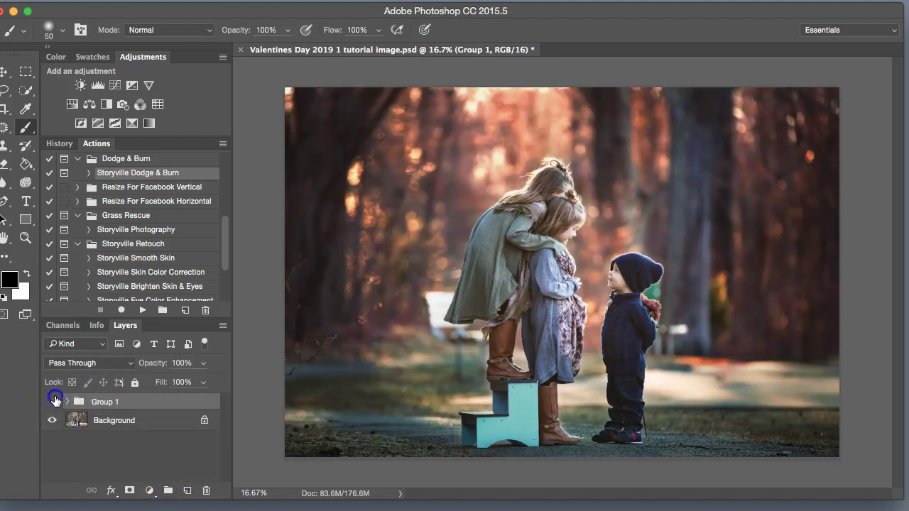
left_click(53, 402)
left_click(52, 402)
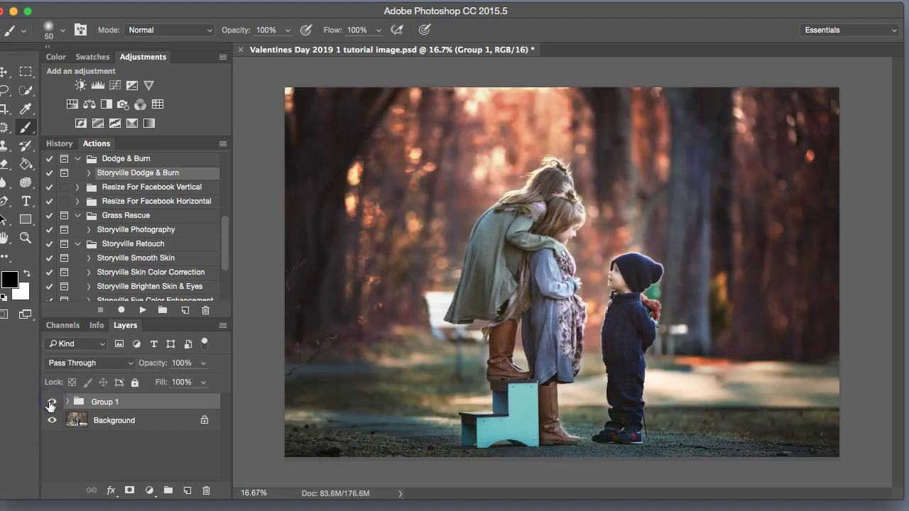